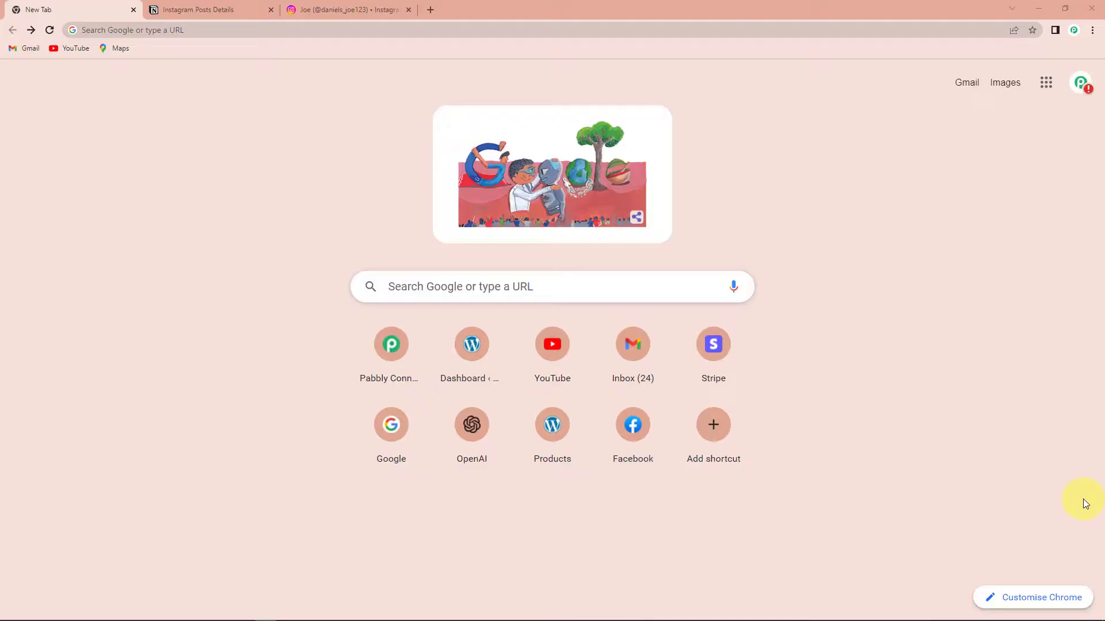
# Step: Go to pabbly.com/connect, sign in, and open the Pabbly Connect dashboard
pyautogui.click(712, 33)
pyautogui.write('pa')
pyautogui.press('Return')
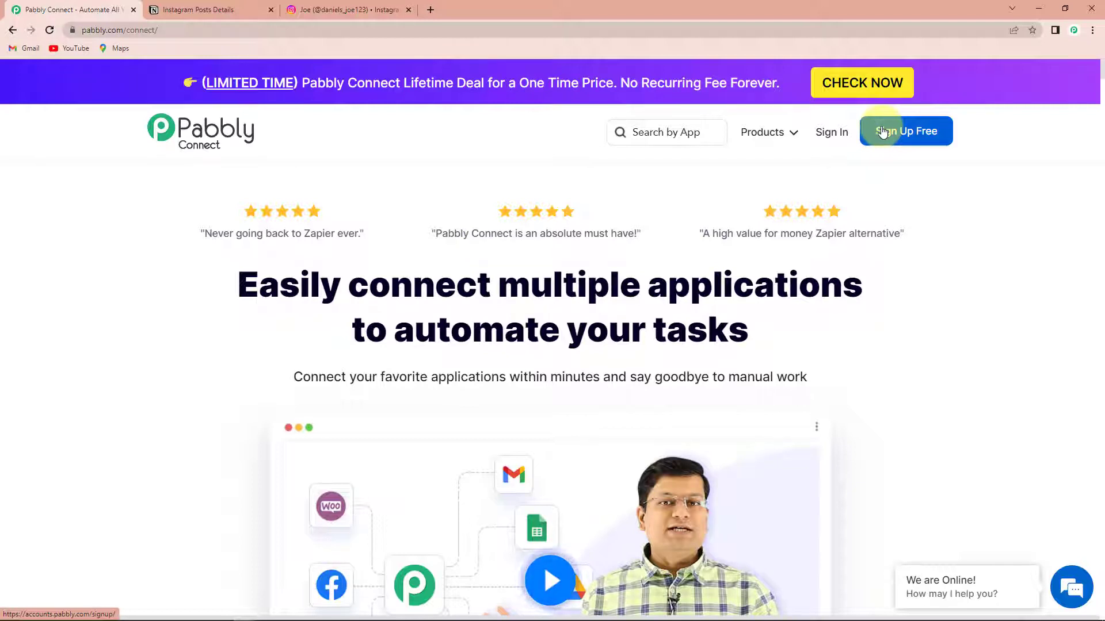
pyautogui.click(833, 134)
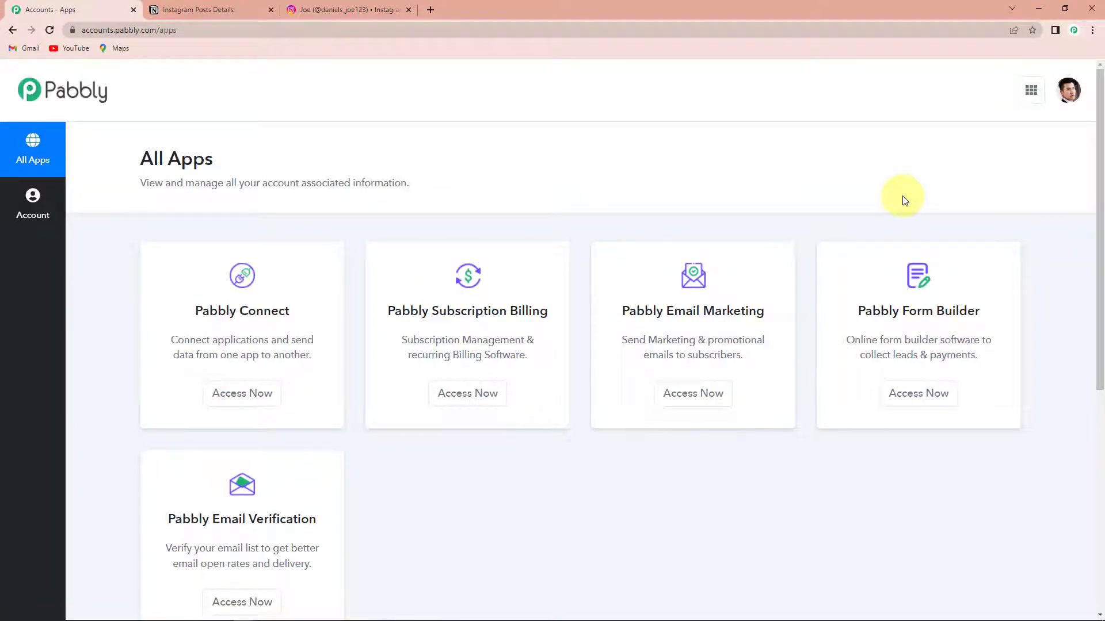
pyautogui.click(253, 392)
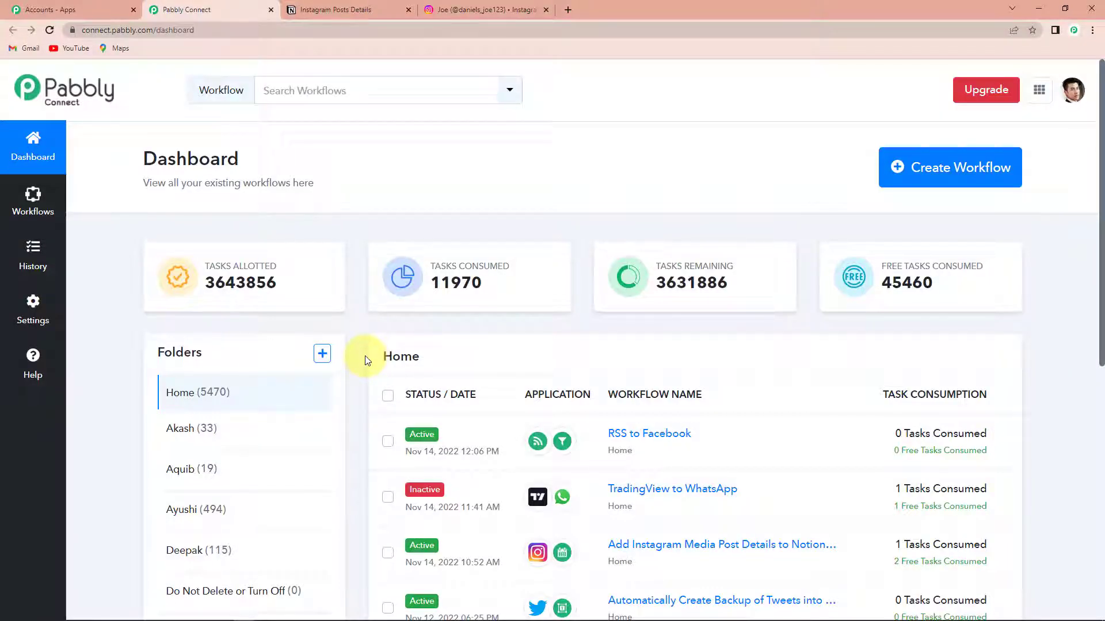
# Step: Create a new workflow named 'Add Instagram Media Details to Notion Database'
pyautogui.click(946, 173)
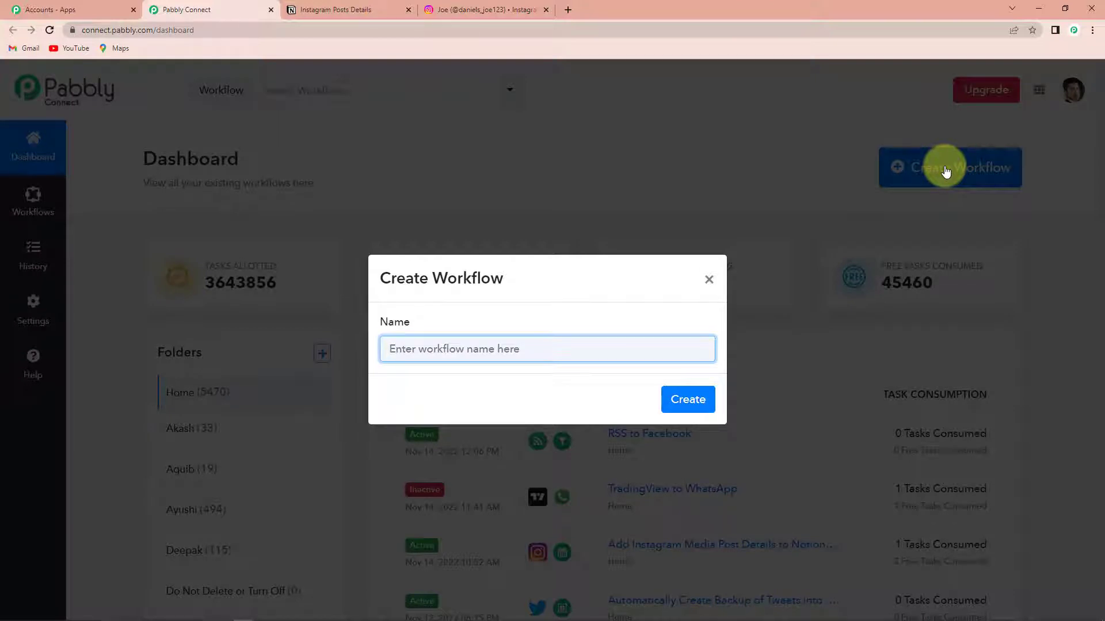
pyautogui.write('Add Instagram Media Details to Notion Database')
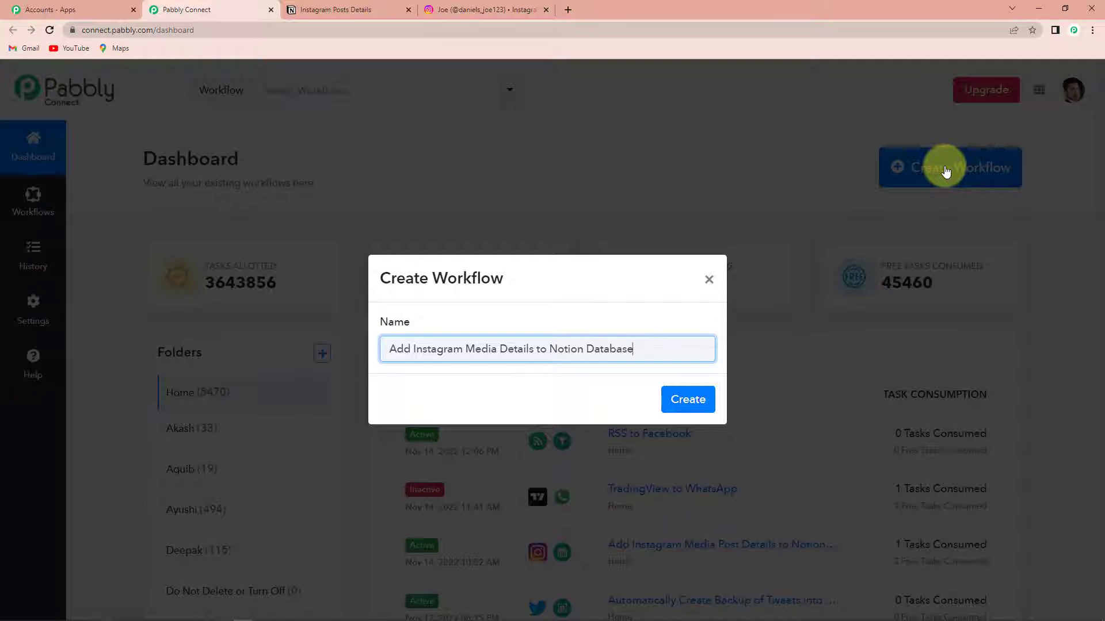
pyautogui.click(679, 403)
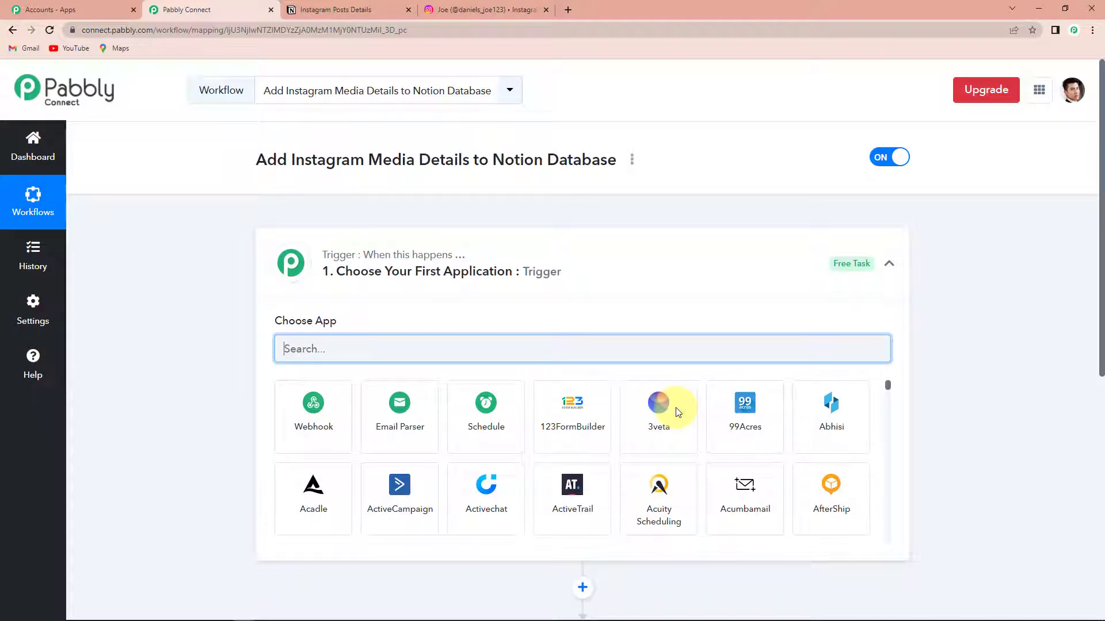
# Step: Scroll the workflow page to the trigger step's Choose App search box
pyautogui.scroll(-3, 549, 305)
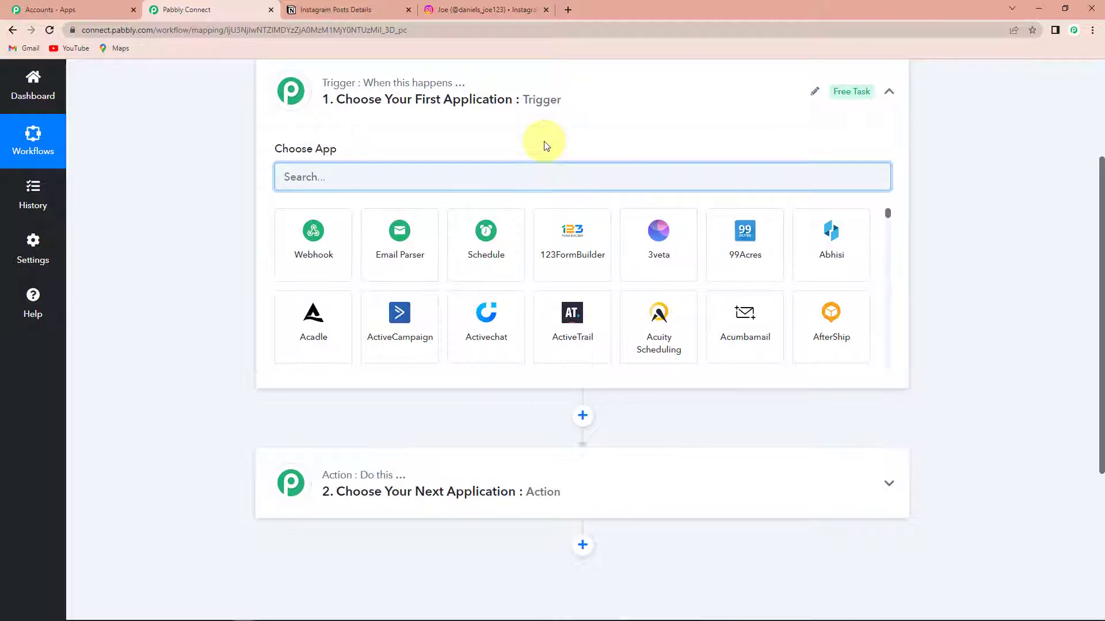
pyautogui.scroll(2, 545, 145)
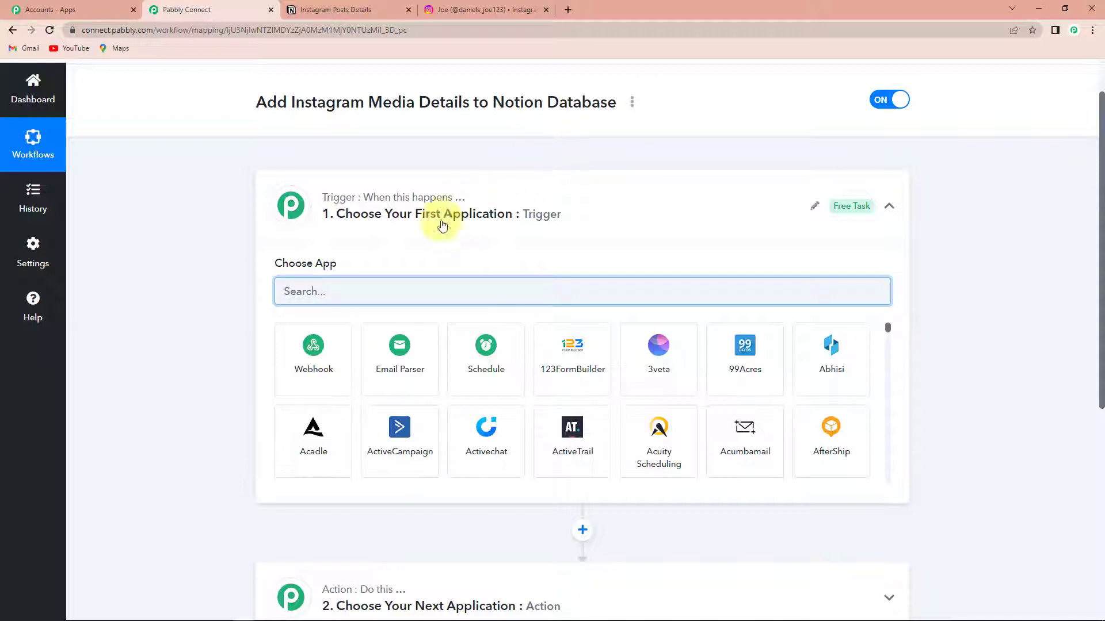
# Step: Search 'ins' and set the trigger to Instagram for Business with New Media Posted in My Account
pyautogui.write('ins')
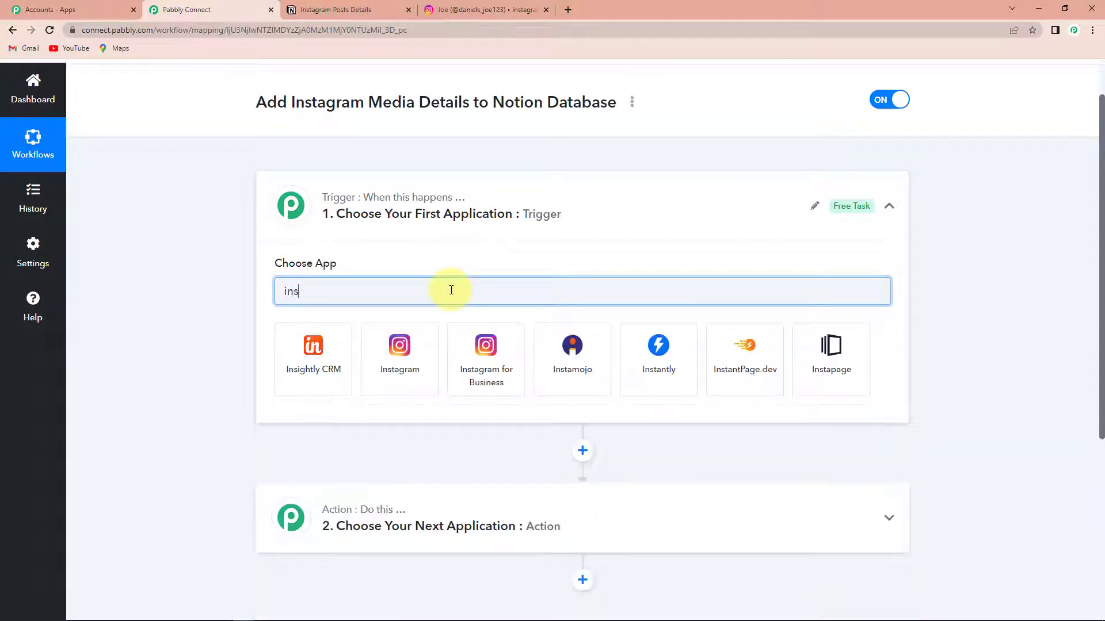
pyautogui.click(499, 366)
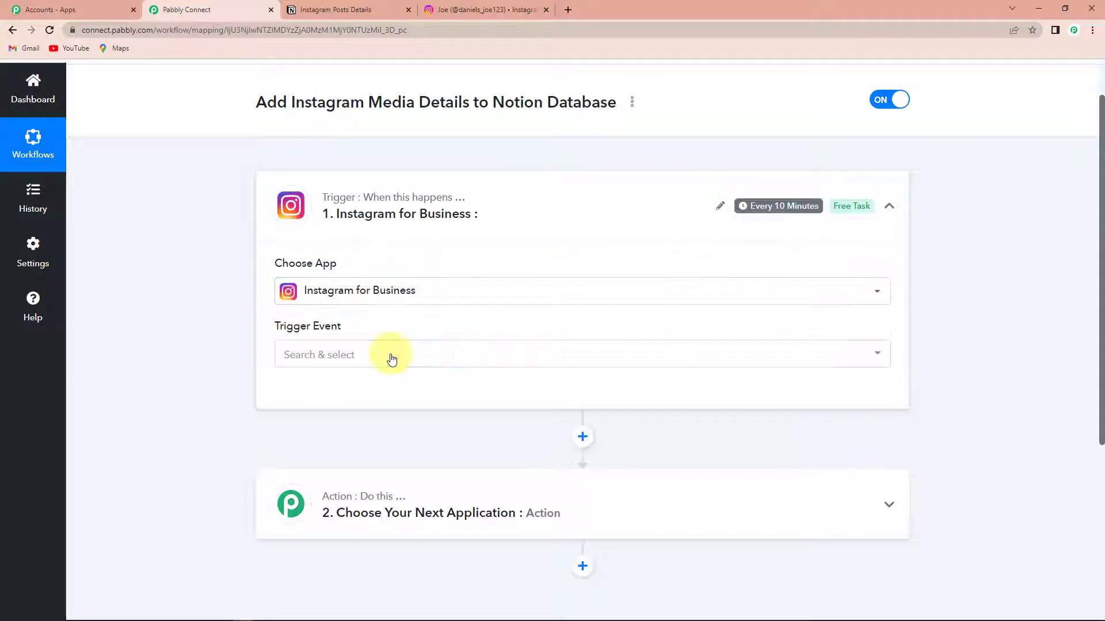
pyautogui.click(390, 357)
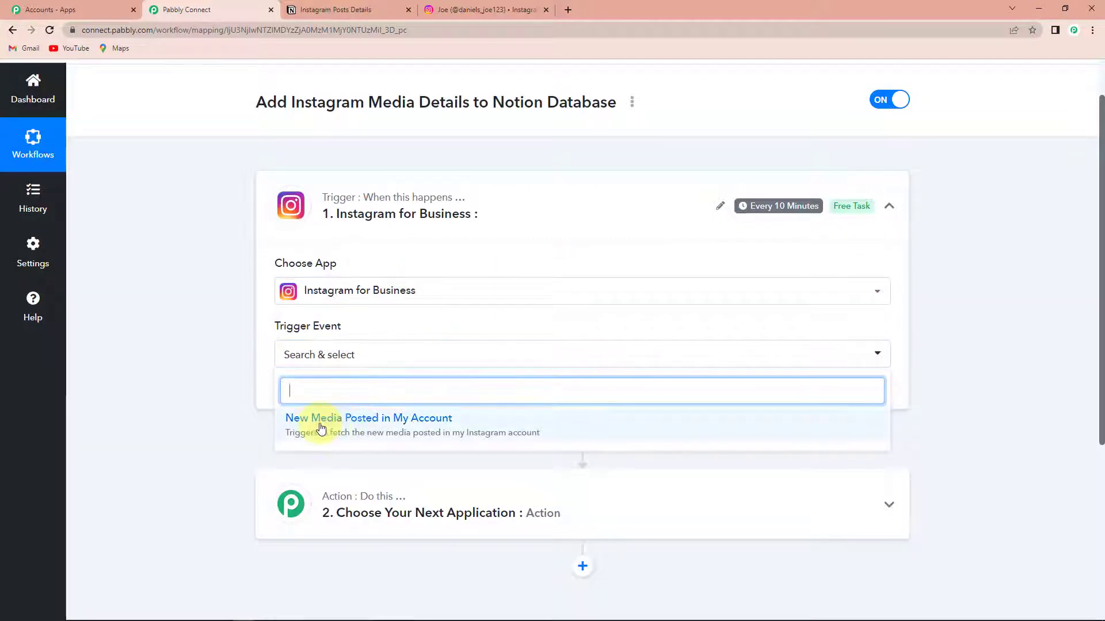
pyautogui.click(377, 424)
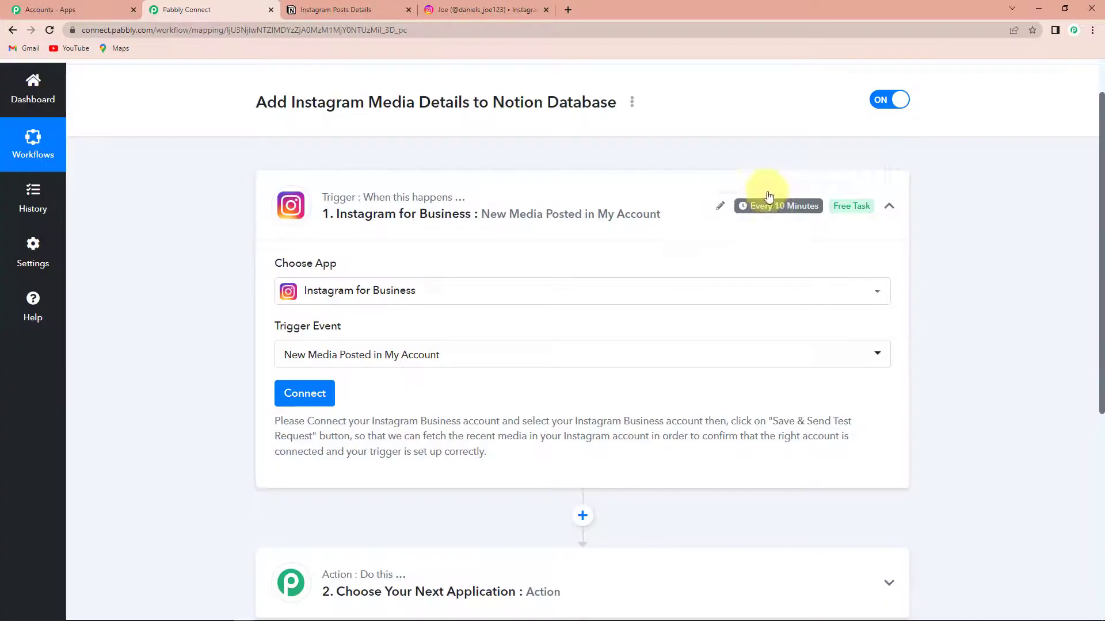
pyautogui.moveTo(761, 213)
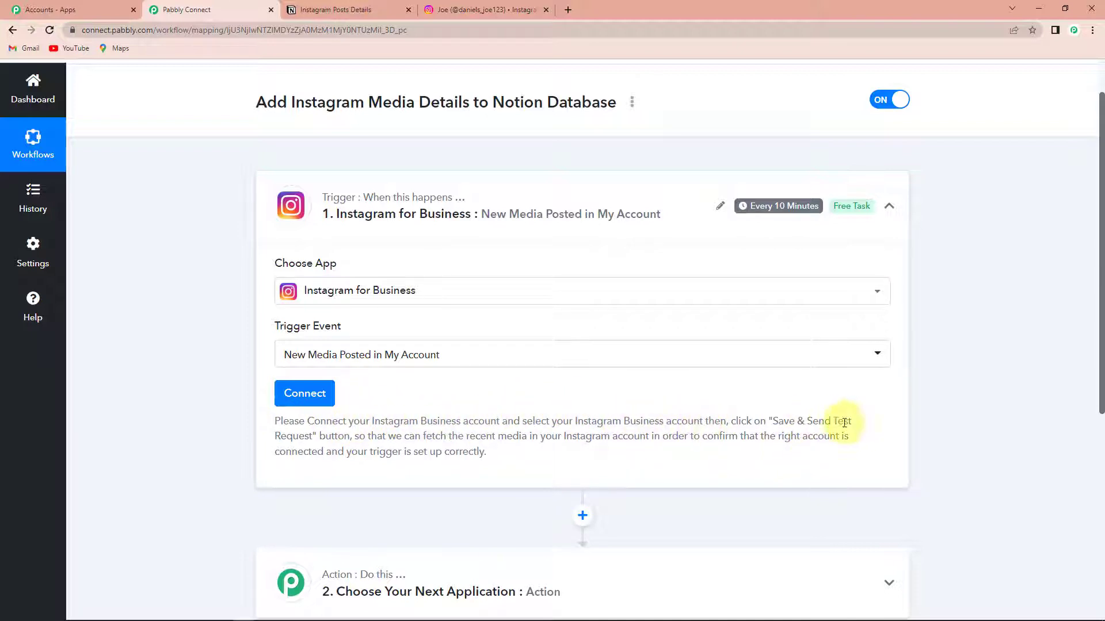
# Step: Add and authorize a new Instagram for Business connection for the trigger
pyautogui.click(306, 392)
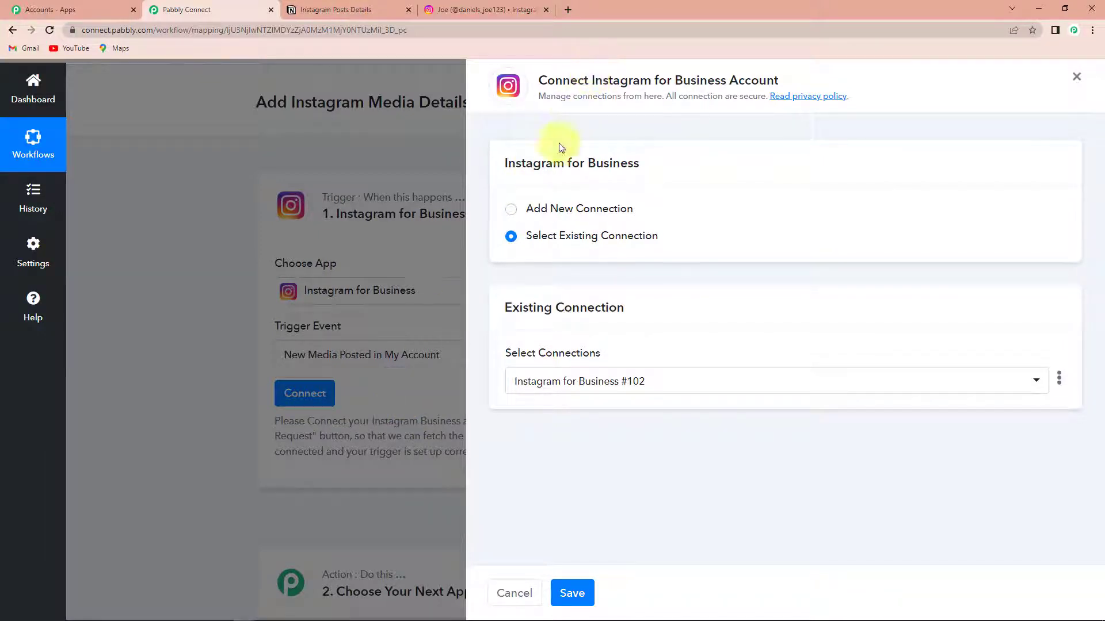
pyautogui.click(510, 209)
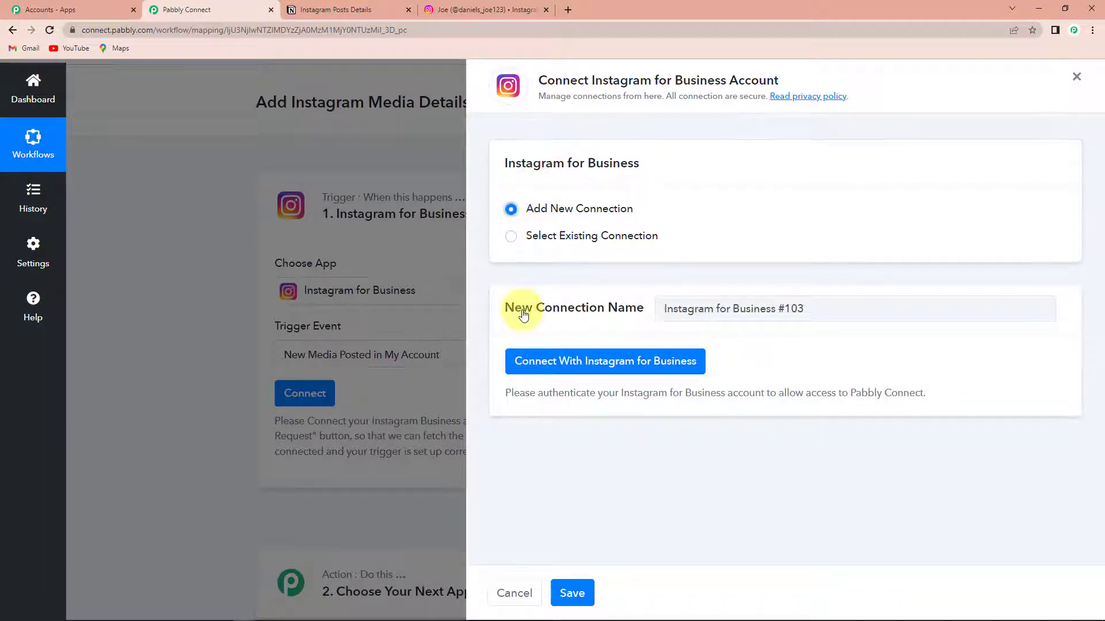
pyautogui.click(558, 362)
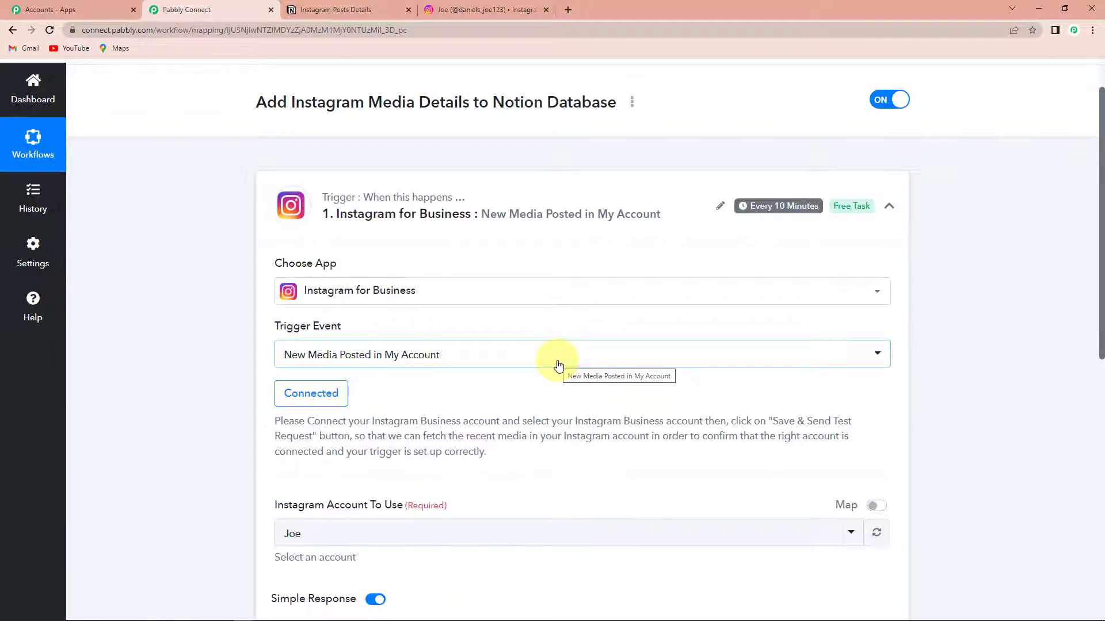
# Step: Select the Instagram account, then save the trigger and send a test request
pyautogui.scroll(-3, 558, 364)
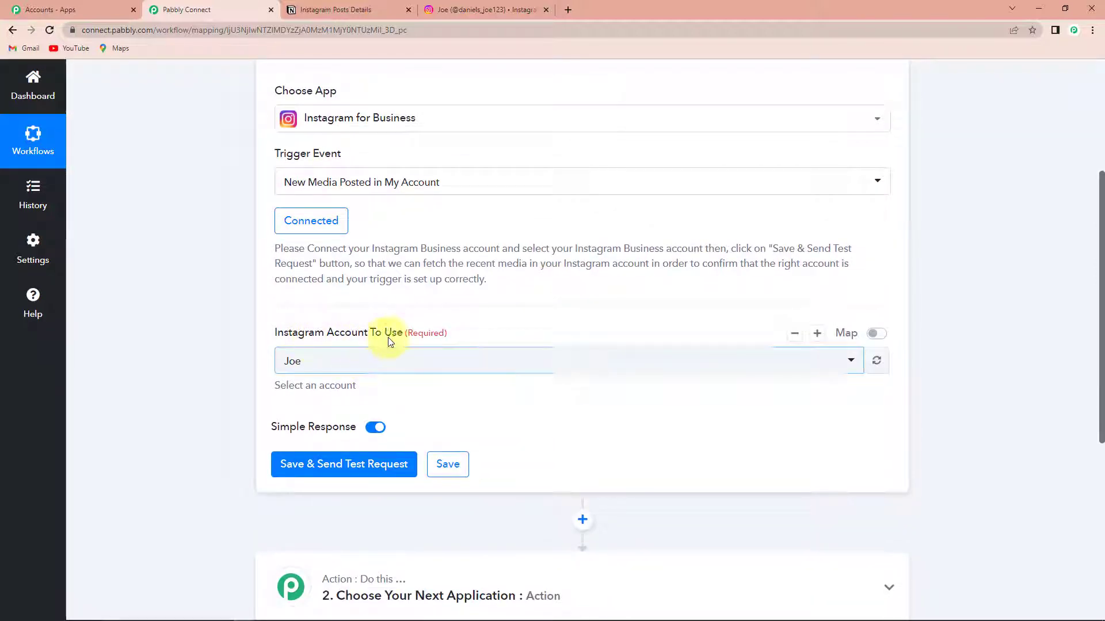
pyautogui.click(317, 362)
pyautogui.click(296, 423)
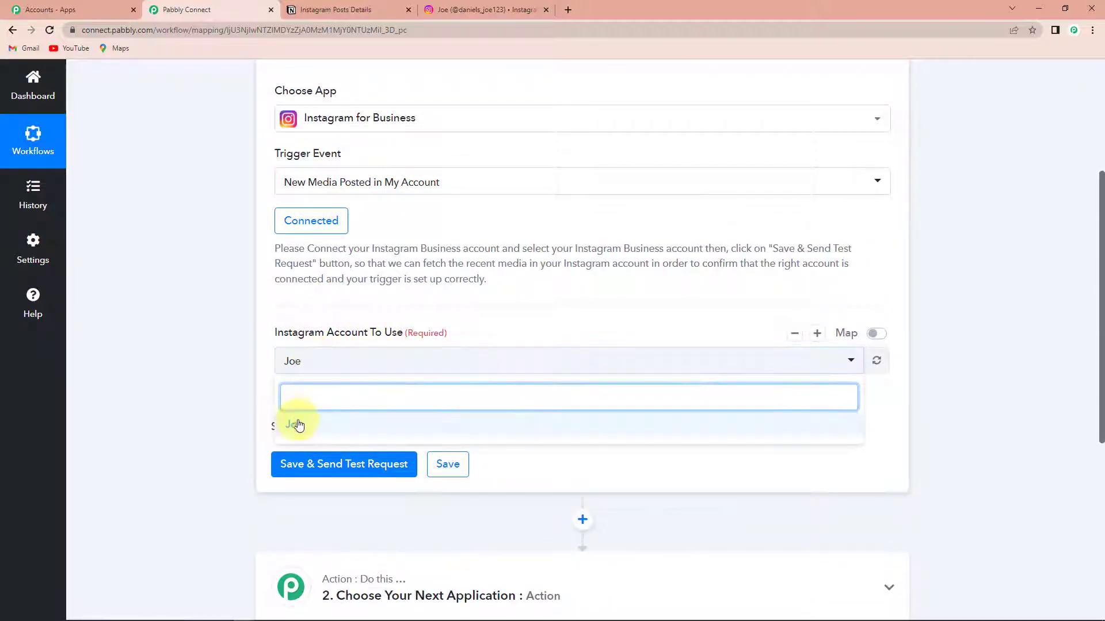
pyautogui.click(315, 467)
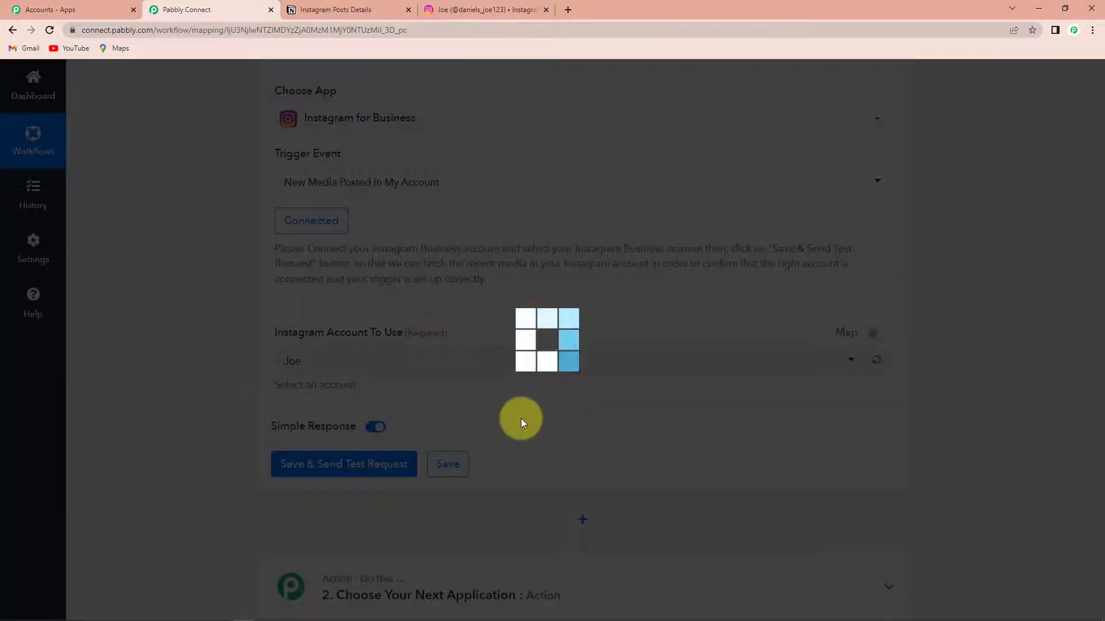
# Step: Review the test response, highlighting the caption 'Success has no shortcut!'
pyautogui.scroll(-1, 529, 423)
pyautogui.scroll(-5, 906, 394)
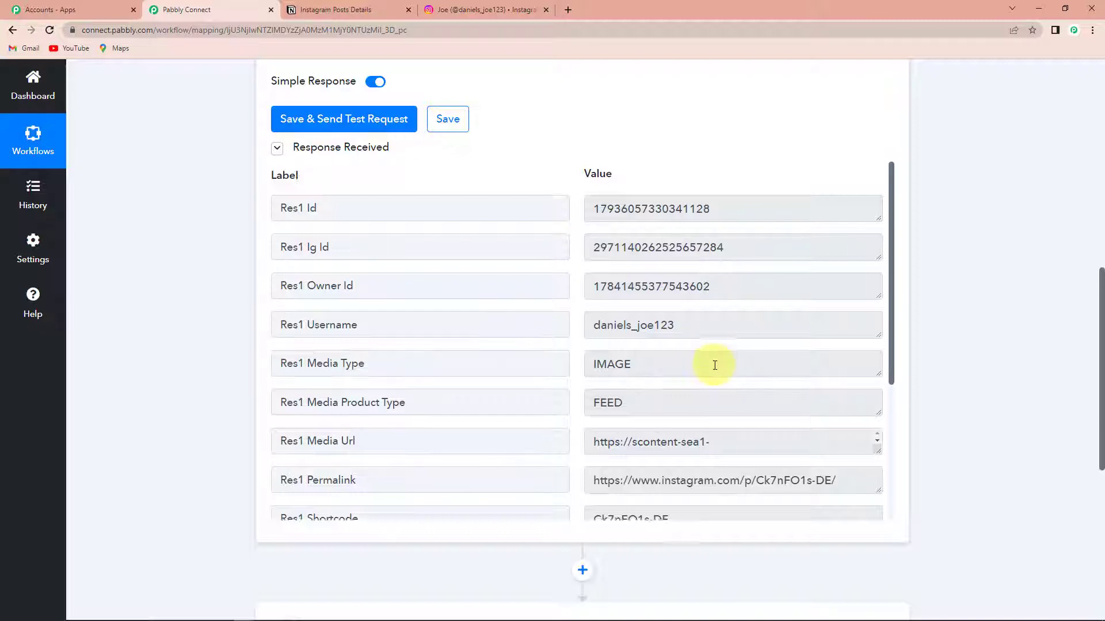
pyautogui.scroll(-3, 714, 365)
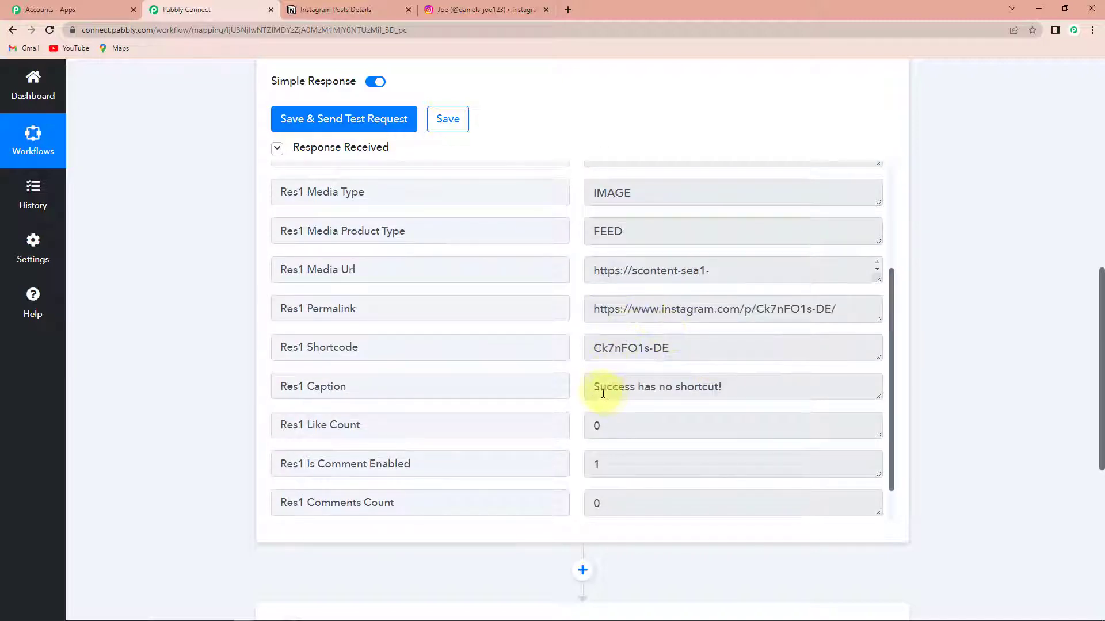
pyautogui.moveTo(592, 387); pyautogui.dragTo(757, 386)
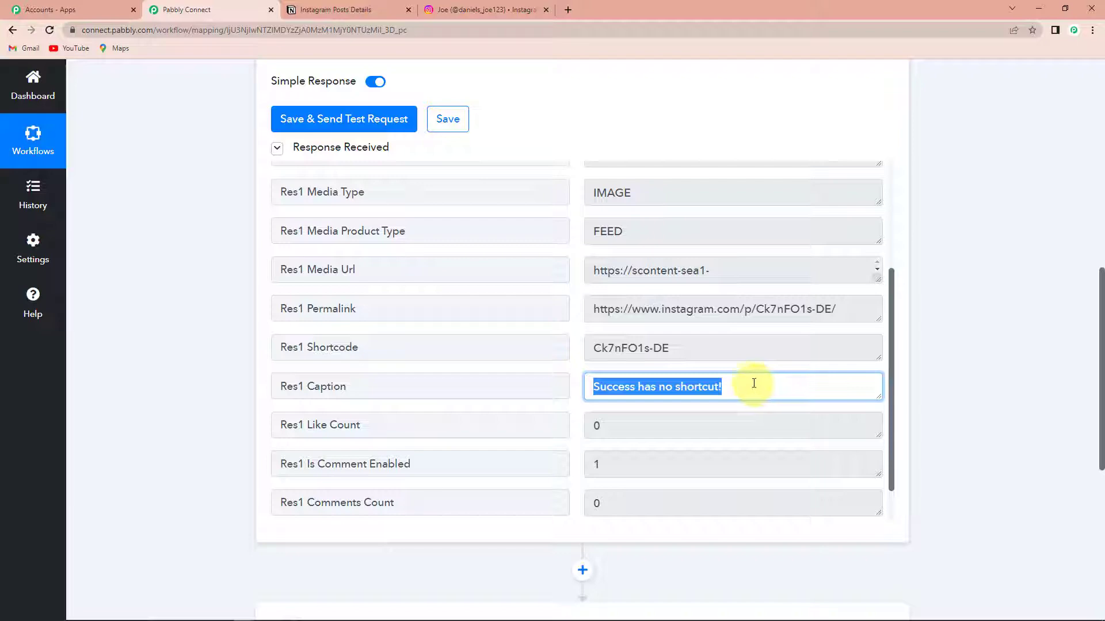
pyautogui.click(479, 11)
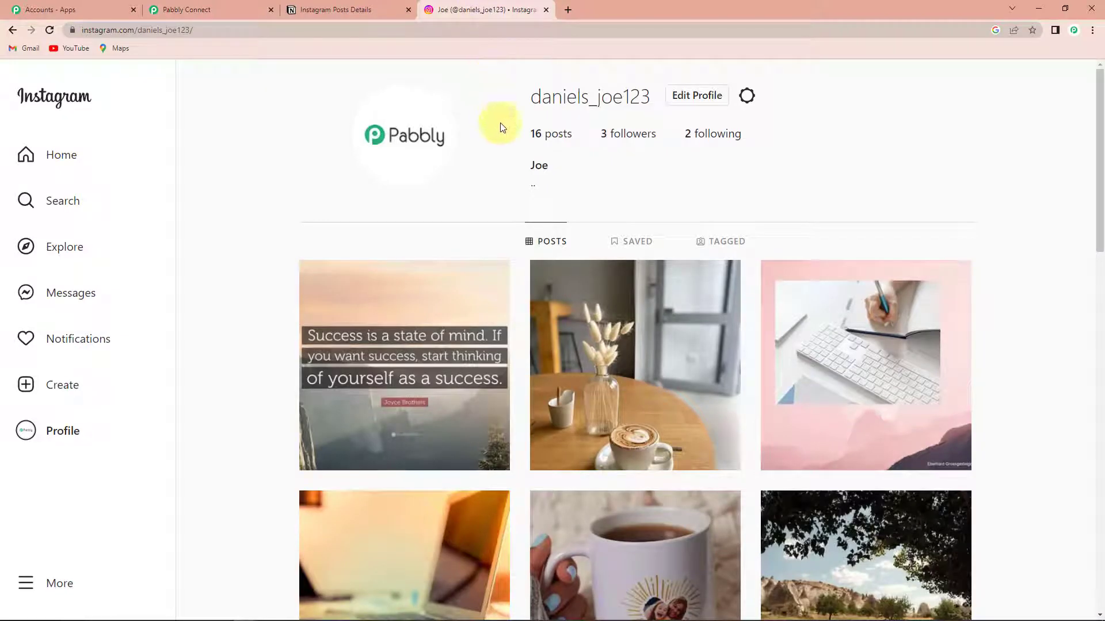
# Step: Open the first Instagram post to confirm its caption 'Success has no shortcut!', then return to Pabbly
pyautogui.moveTo(531, 96); pyautogui.dragTo(649, 97)
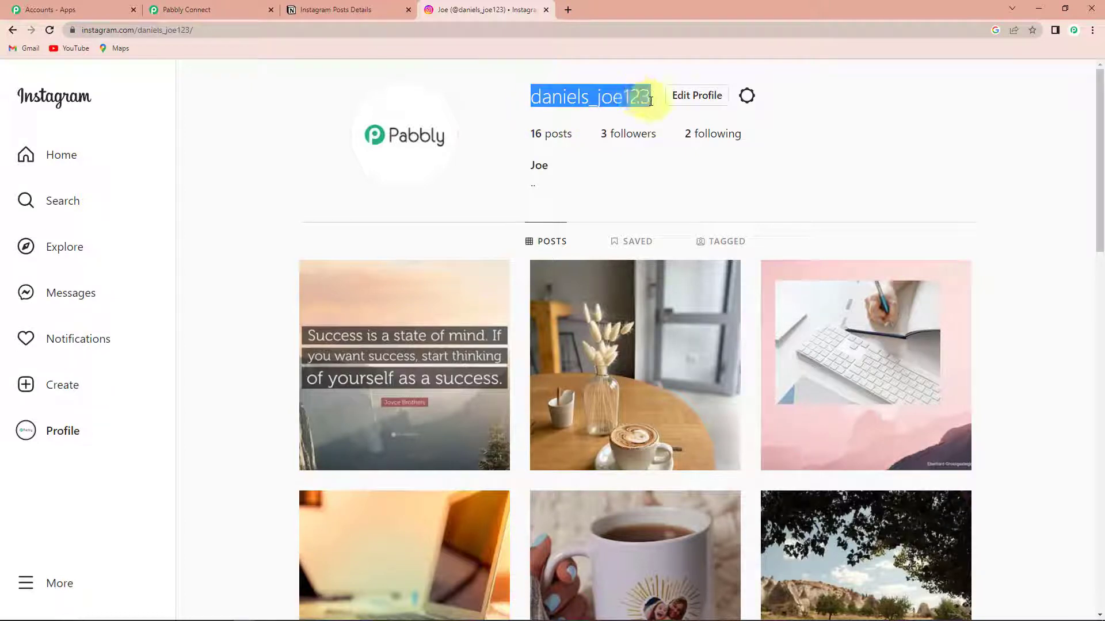
pyautogui.click(395, 364)
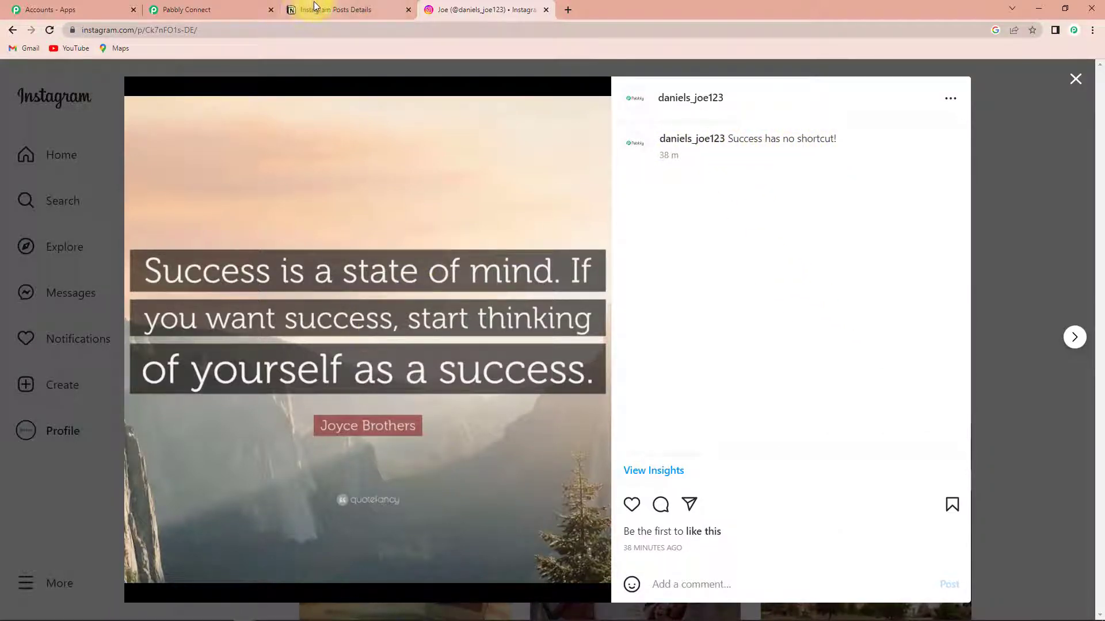
pyautogui.click(214, 11)
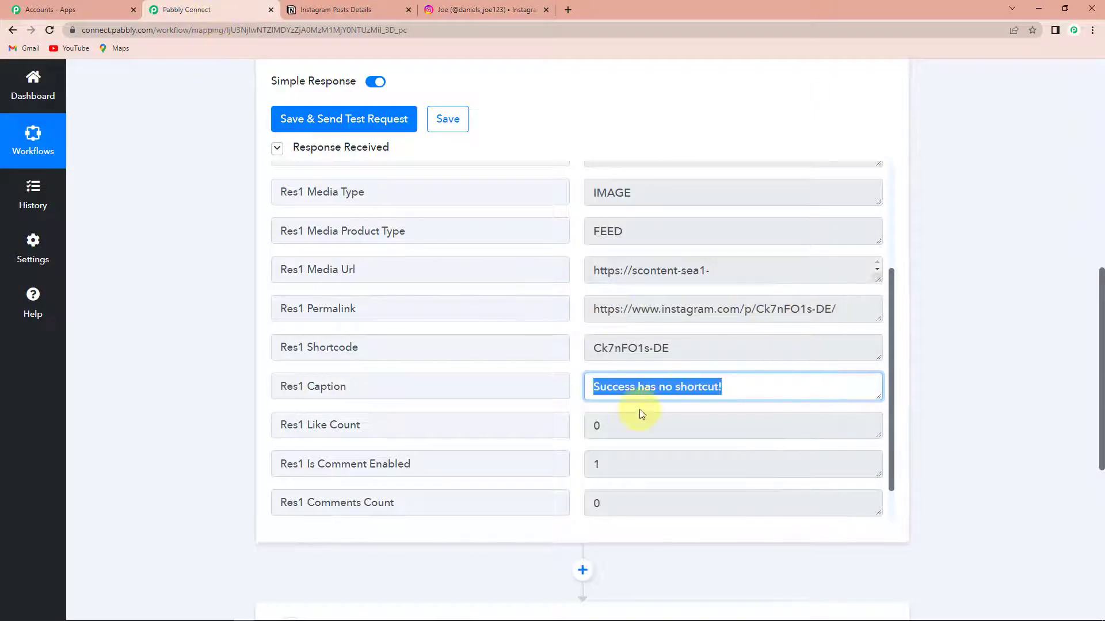
pyautogui.scroll(-1, 670, 397)
pyautogui.scroll(-4, 678, 402)
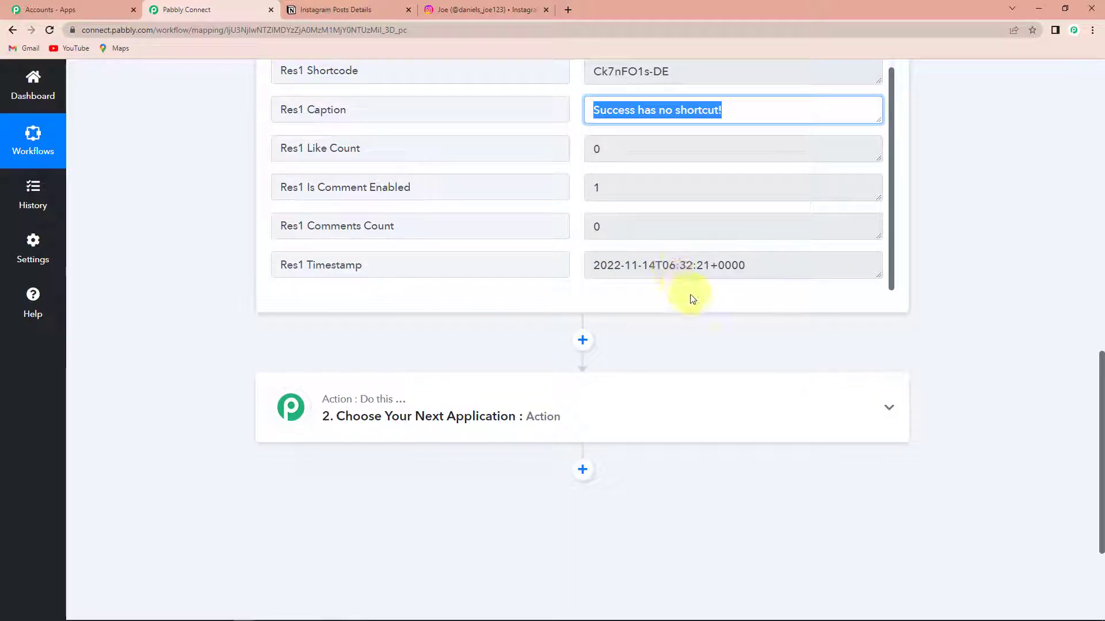
pyautogui.scroll(6, 690, 295)
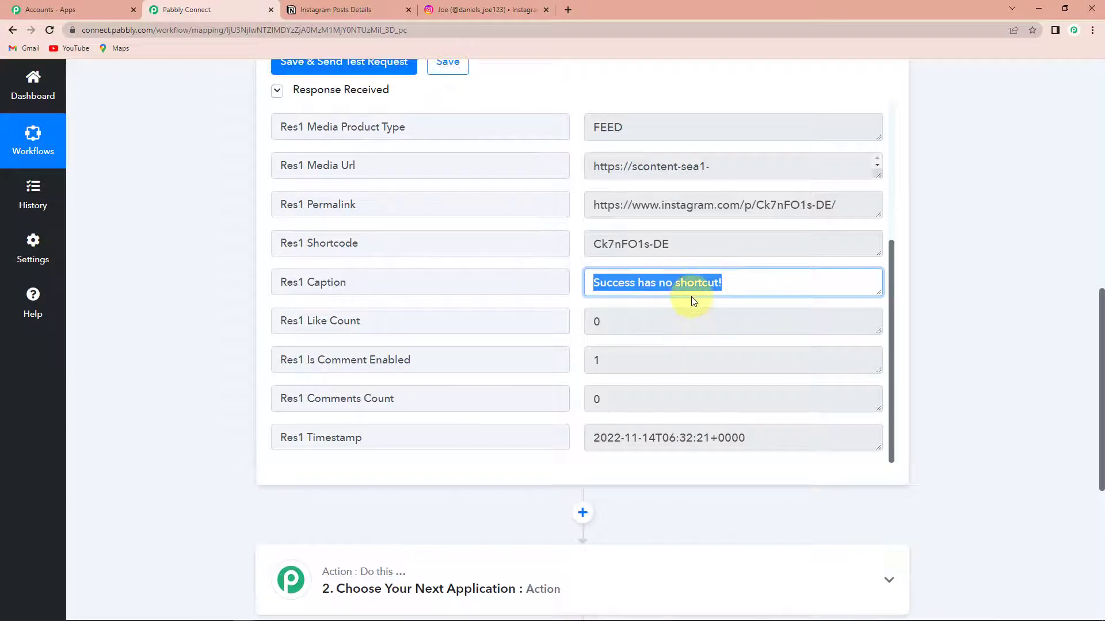
pyautogui.scroll(5, 932, 350)
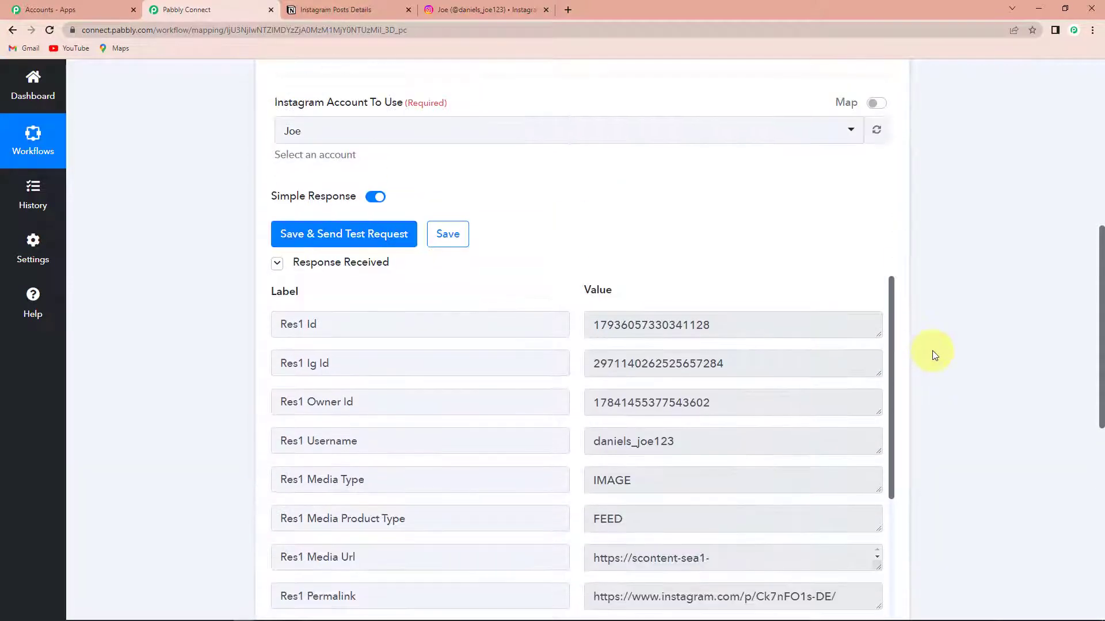
pyautogui.scroll(-3, 934, 355)
# Step: Add a Permalink property to the Notion Instagram Posts Details table, then return to Pabbly
pyautogui.click(365, 7)
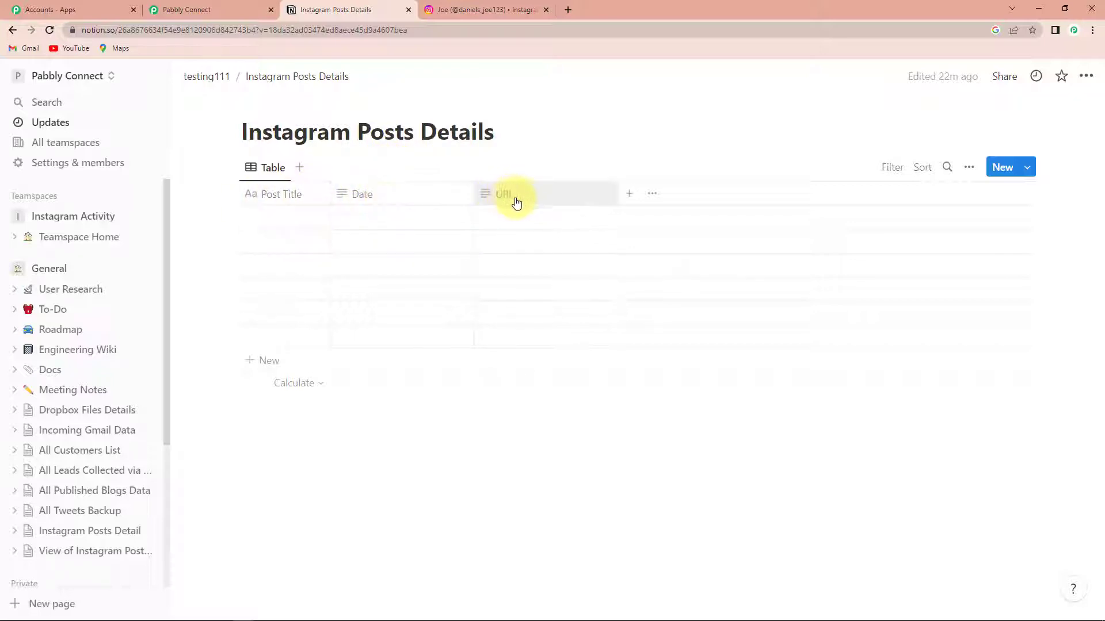
pyautogui.click(655, 197)
pyautogui.click(857, 377)
pyautogui.write('Permalink')
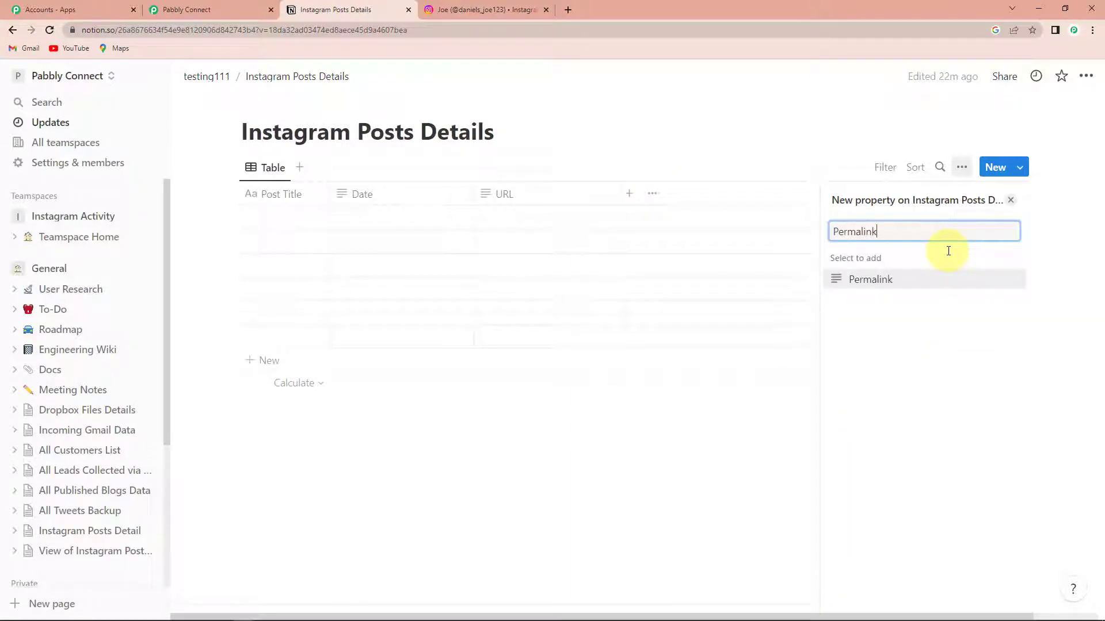
pyautogui.click(920, 280)
pyautogui.click(678, 430)
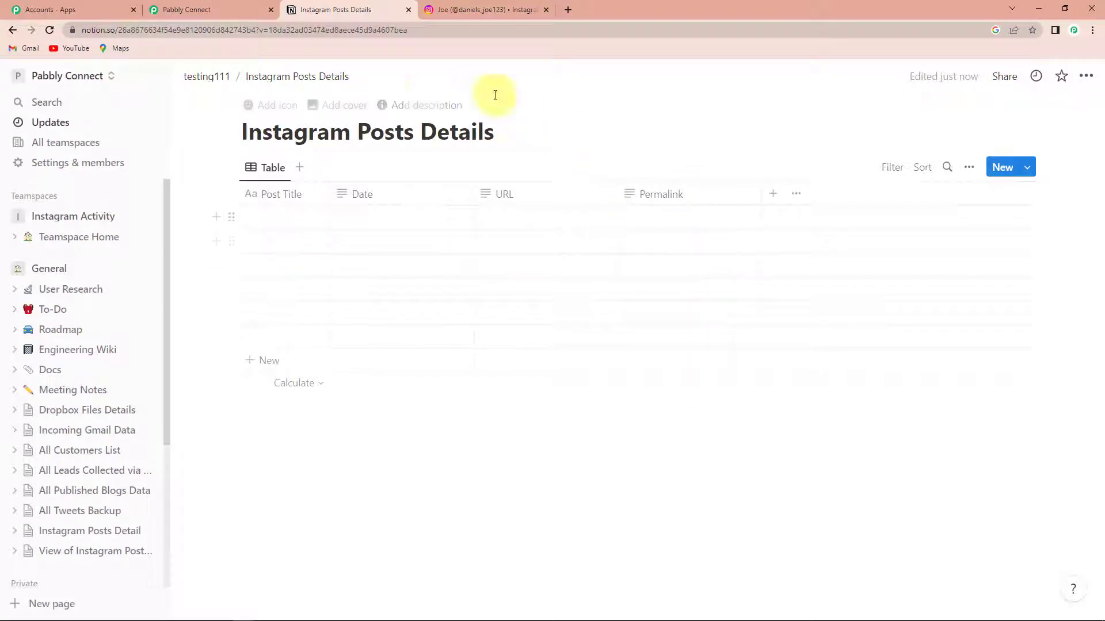
pyautogui.click(220, 8)
# Step: Set the action step to the Notion app with the Create Database Item event
pyautogui.scroll(-10, 1045, 263)
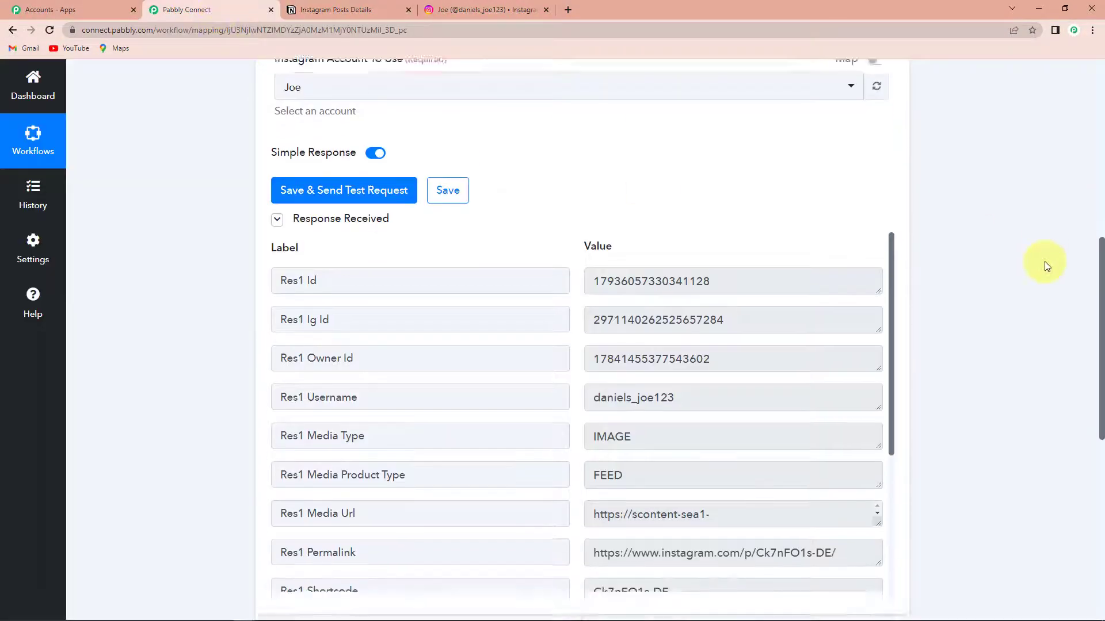
pyautogui.click(599, 235)
pyautogui.click(471, 307)
pyautogui.write('notio')
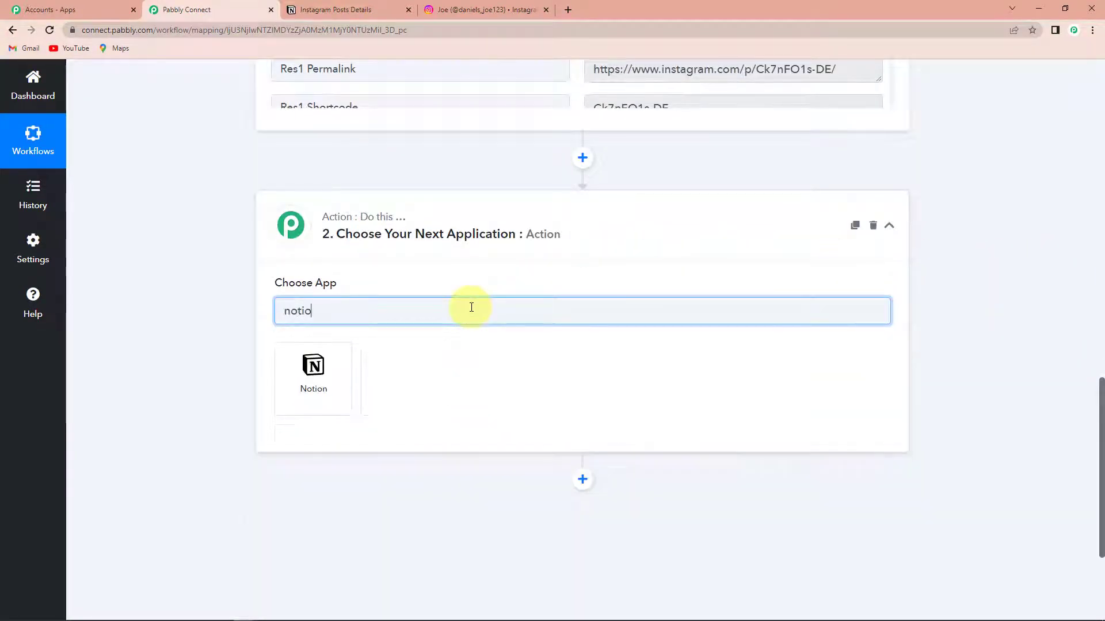
pyautogui.click(336, 377)
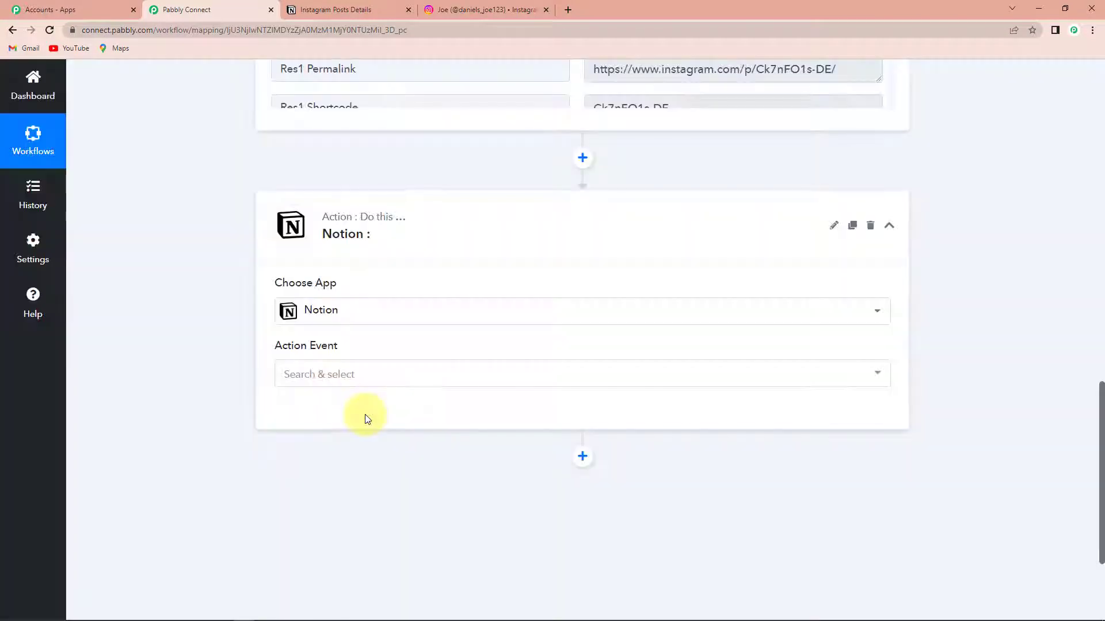
pyautogui.click(338, 374)
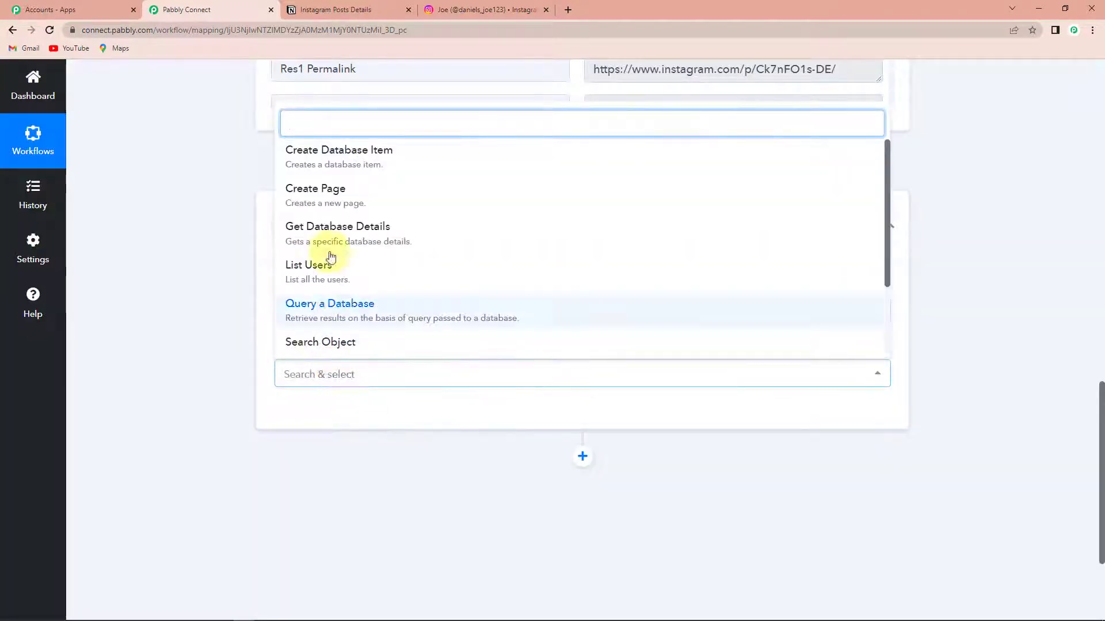
pyautogui.click(423, 166)
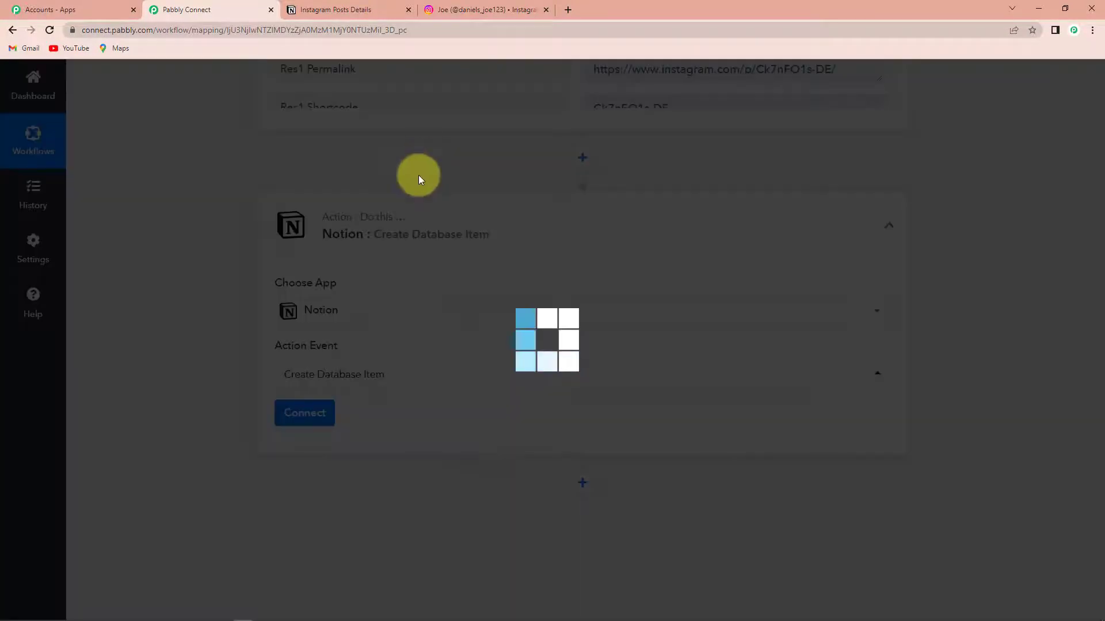
# Step: Authorize a new Notion connection, sharing selected pages with INSTAGRAM ACTIVITY unticked
pyautogui.click(297, 418)
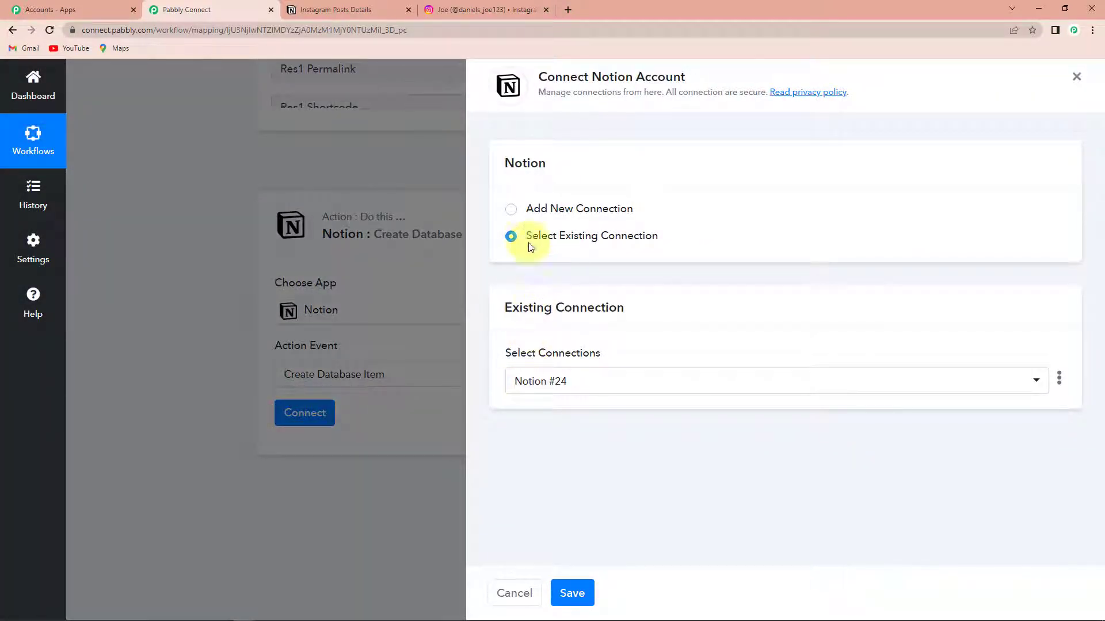
pyautogui.click(511, 211)
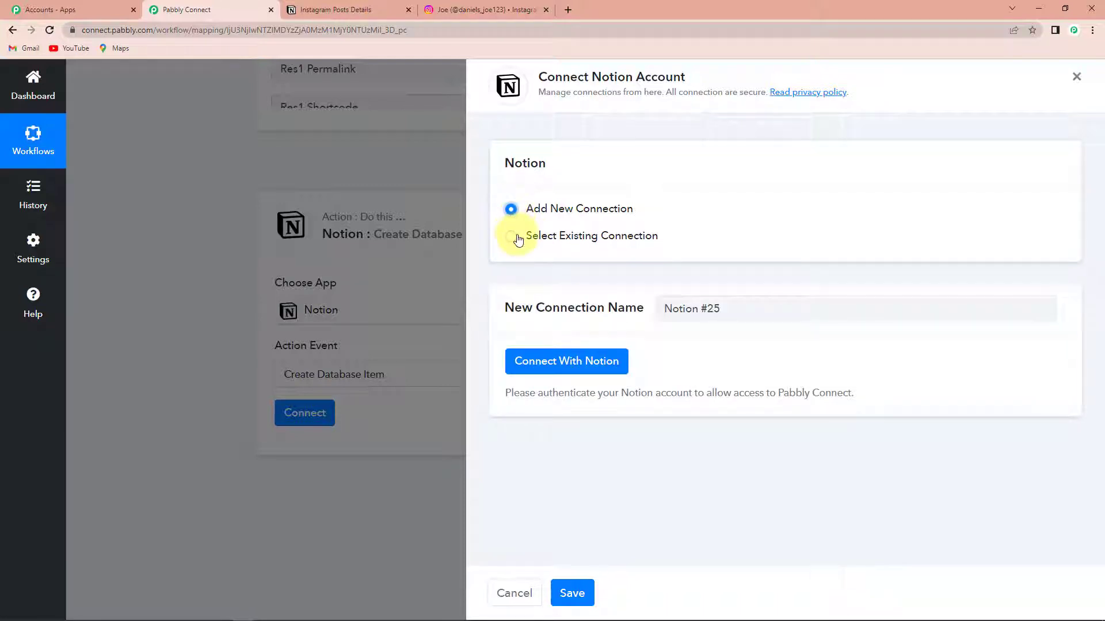
pyautogui.click(621, 368)
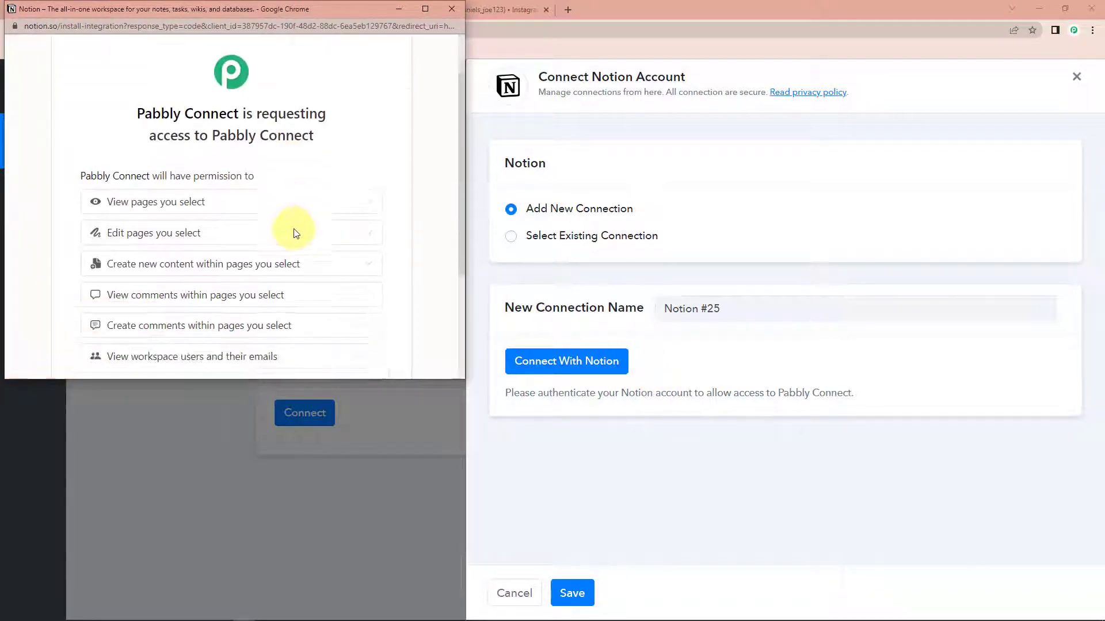
pyautogui.scroll(-3, 295, 232)
pyautogui.click(293, 286)
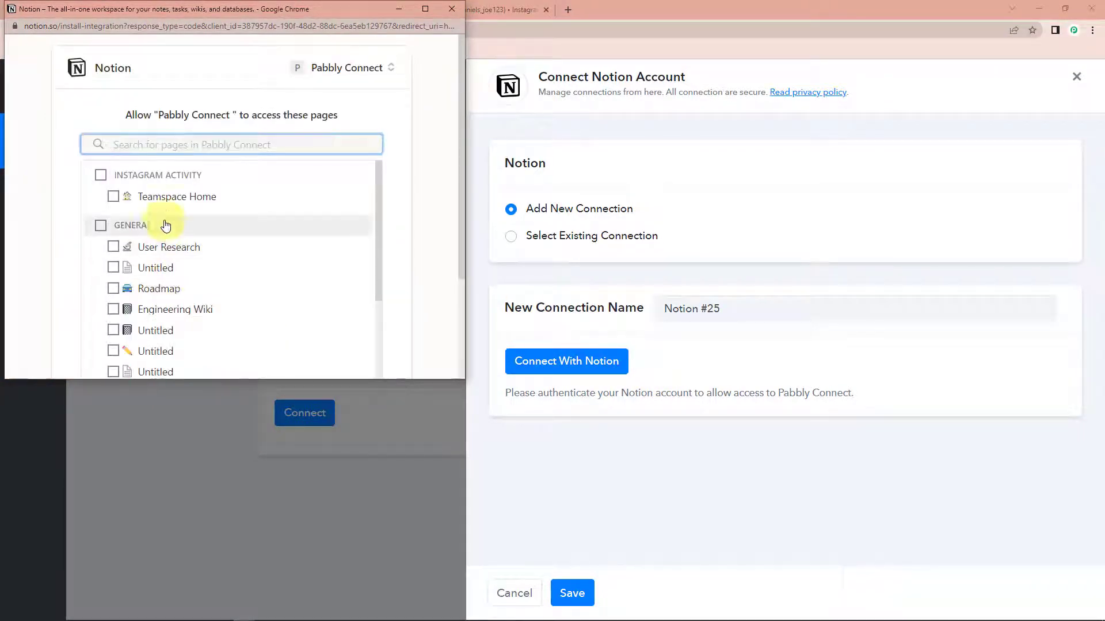
pyautogui.scroll(-5, 148, 267)
pyautogui.scroll(5, 140, 279)
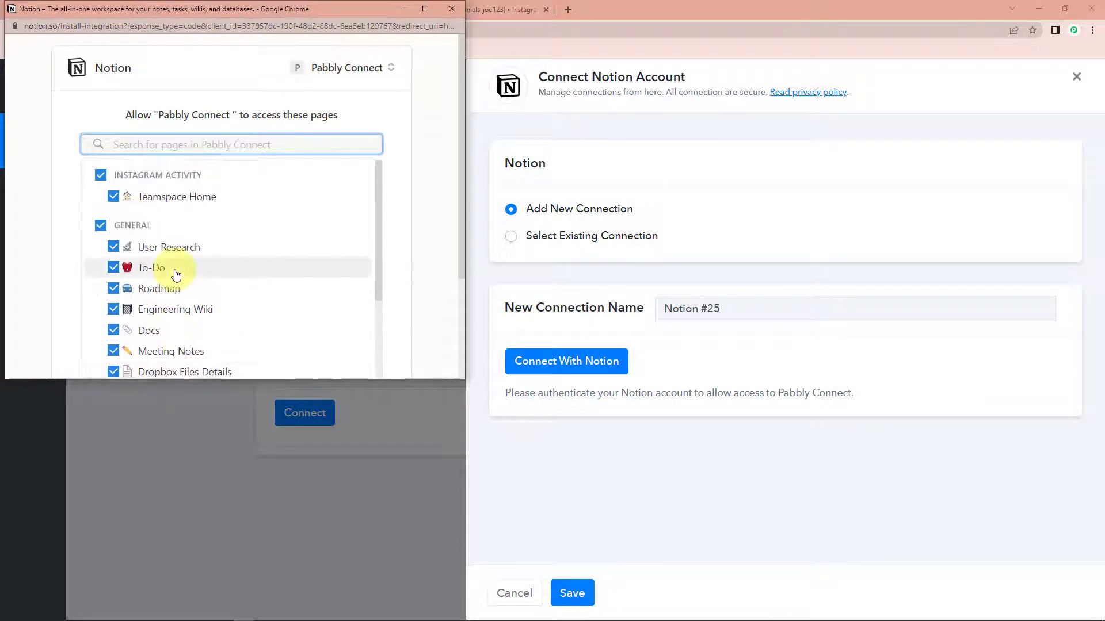
pyautogui.click(100, 175)
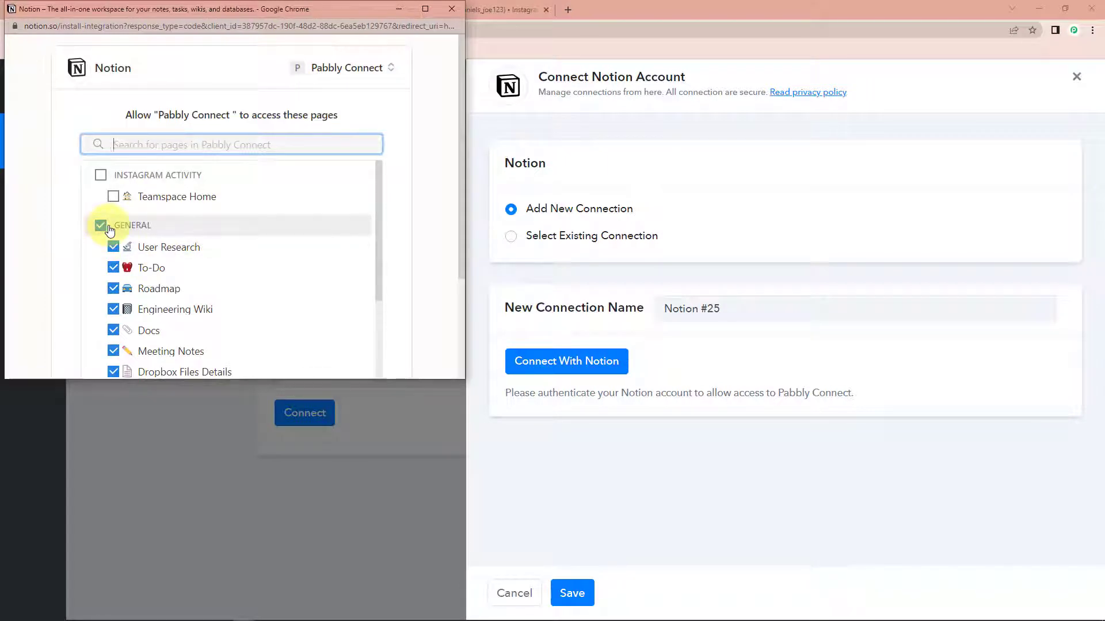
pyautogui.scroll(-8, 185, 248)
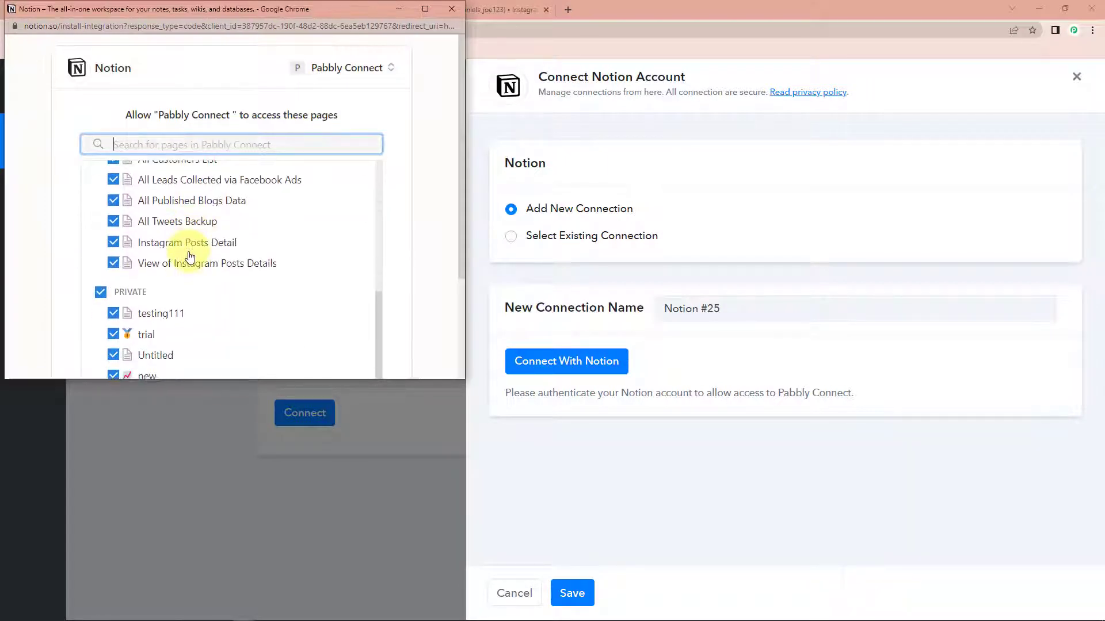
pyautogui.scroll(-3, 184, 276)
pyautogui.click(304, 321)
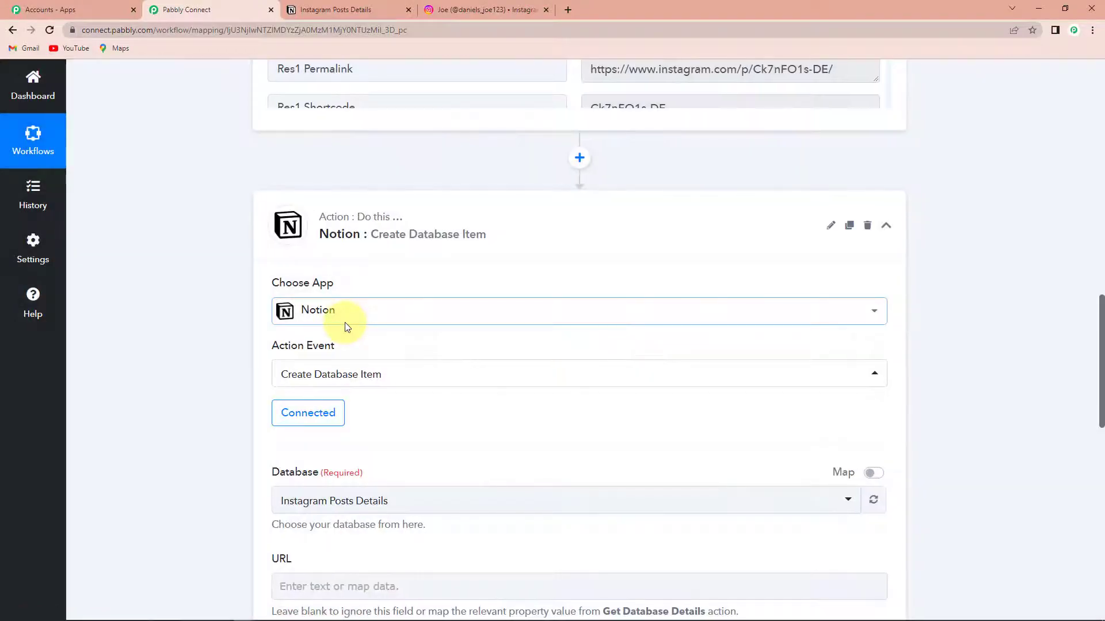
# Step: Keep Instagram Posts Details as the Notion action's target database
pyautogui.scroll(-6, 346, 326)
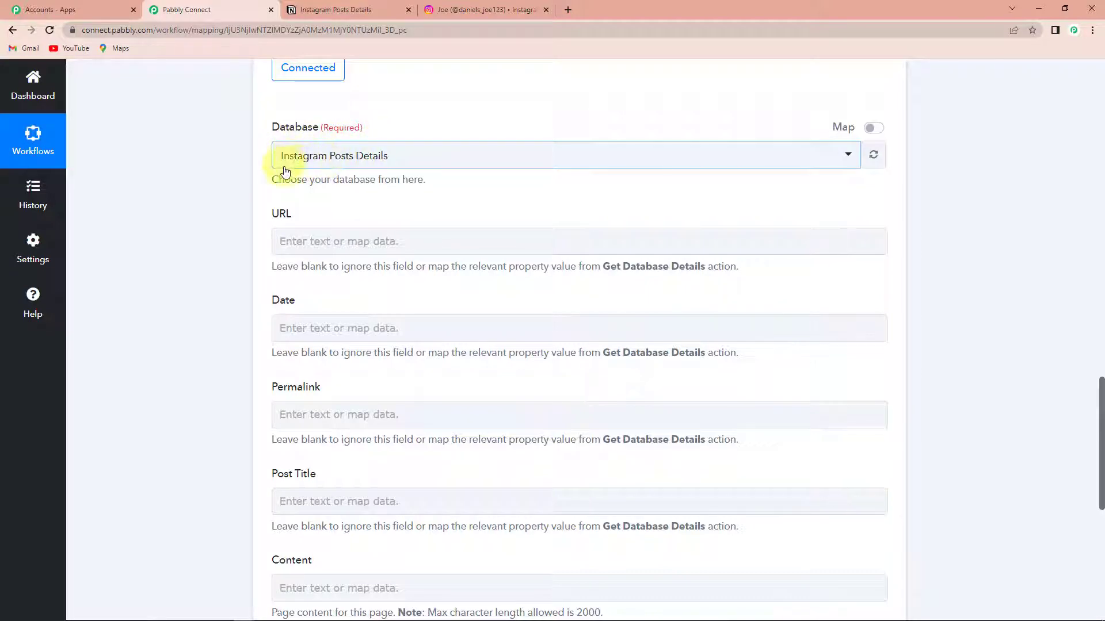
pyautogui.click(848, 158)
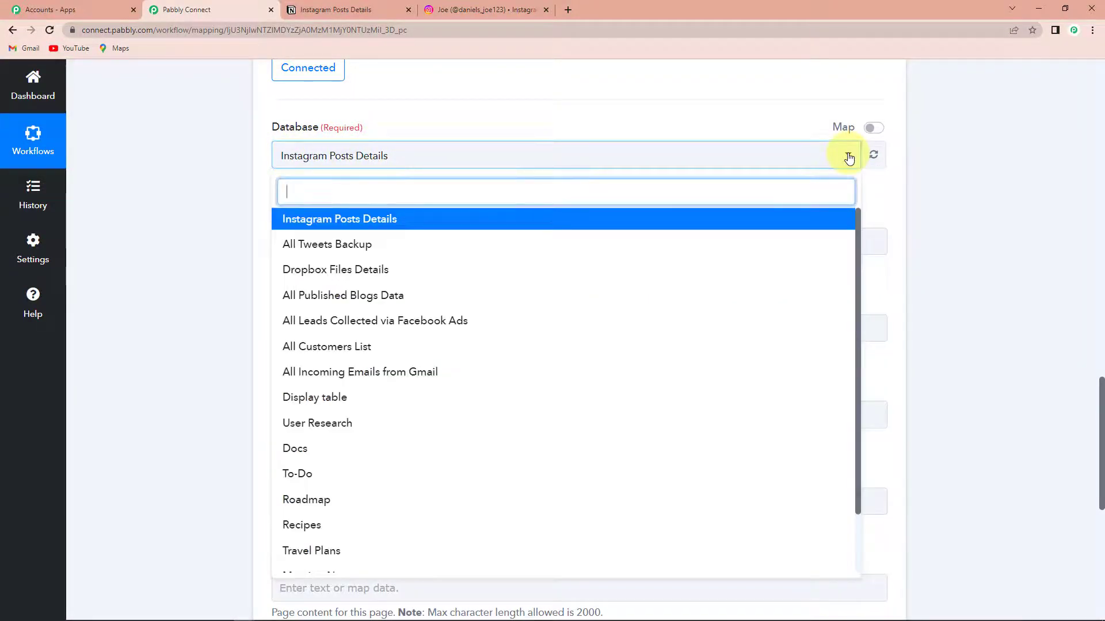
pyautogui.click(636, 213)
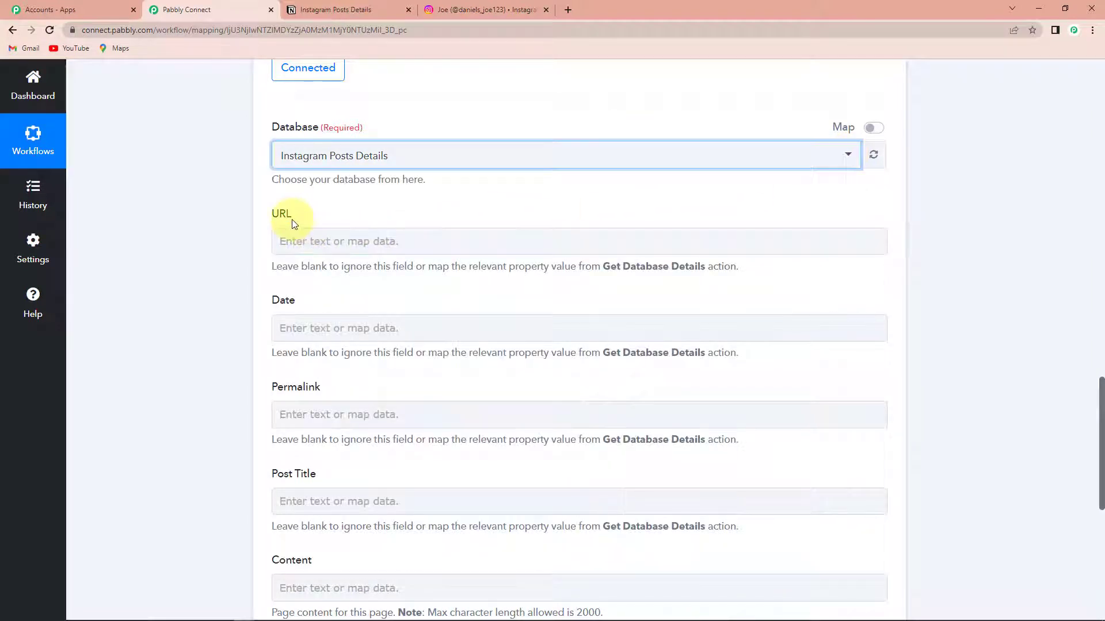
# Step: Map the Instagram trigger's Res1 Media Url into the Notion URL field
pyautogui.click(349, 242)
pyautogui.click(349, 241)
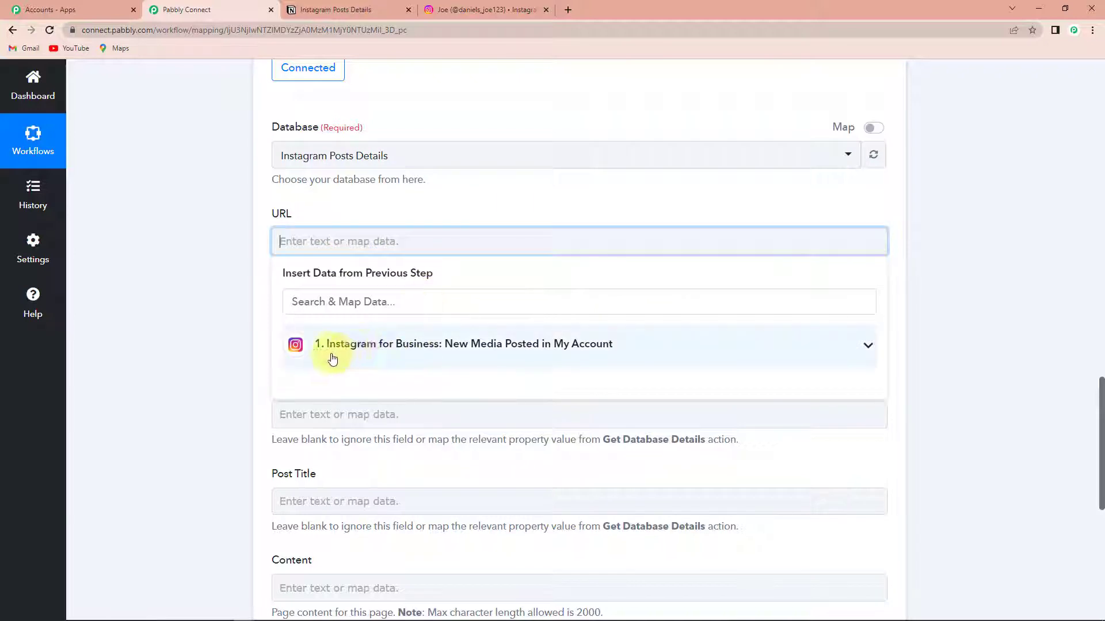
pyautogui.click(463, 350)
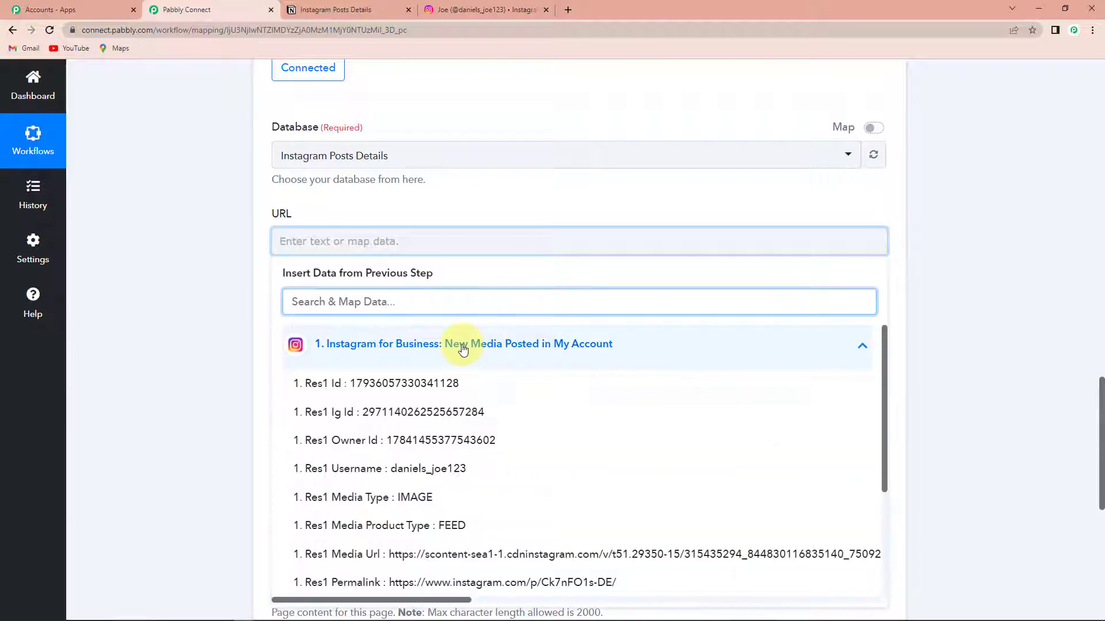
pyautogui.scroll(-2, 507, 479)
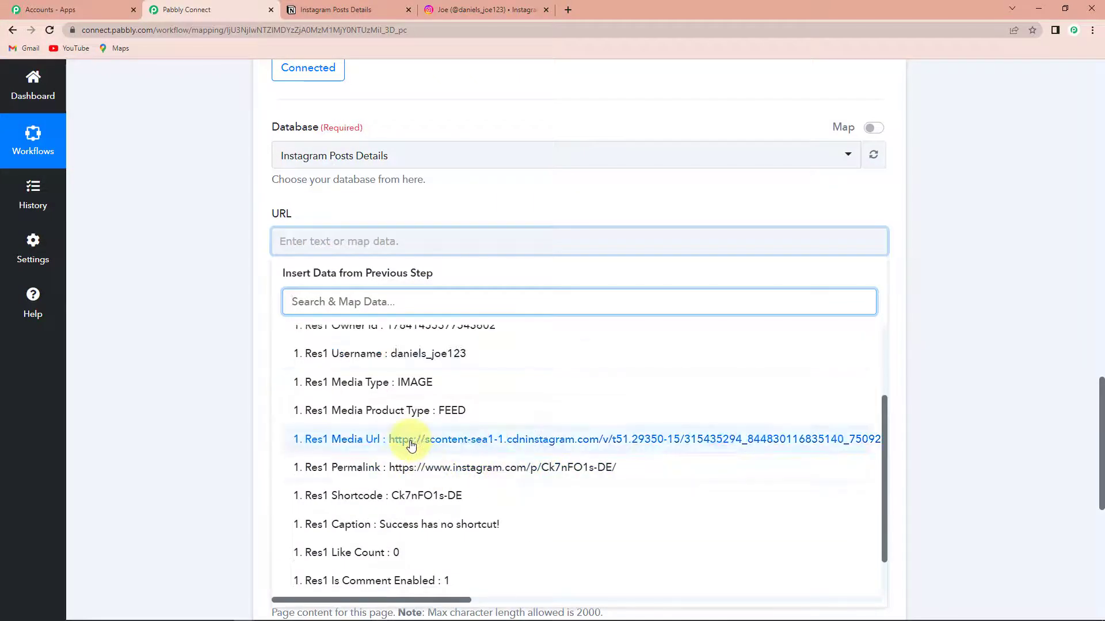
pyautogui.click(574, 455)
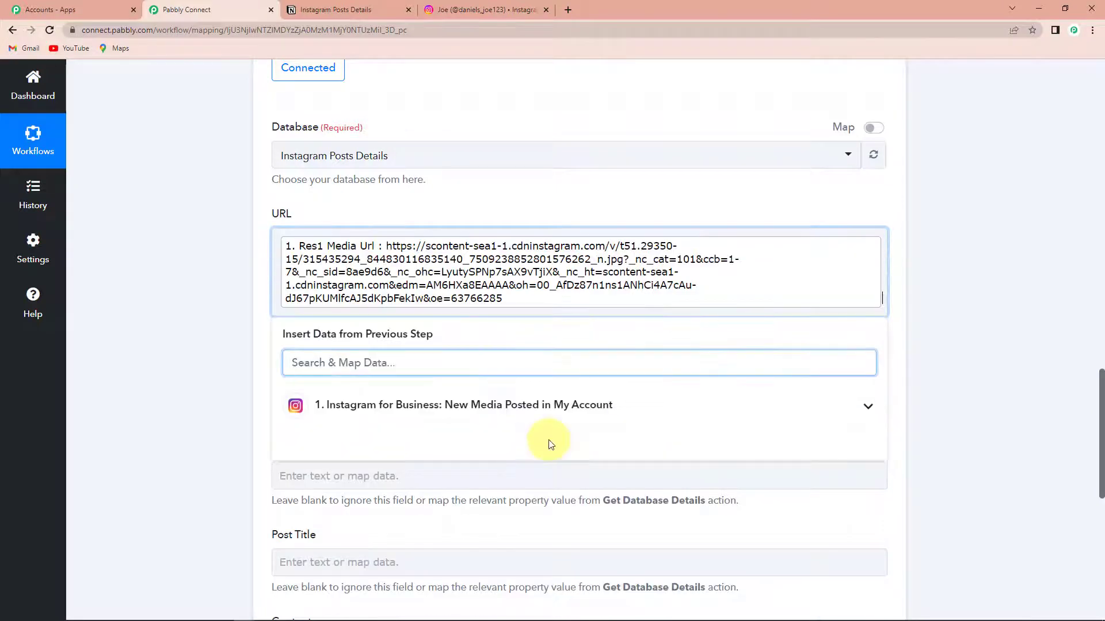
pyautogui.click(217, 328)
pyautogui.scroll(-1, 218, 331)
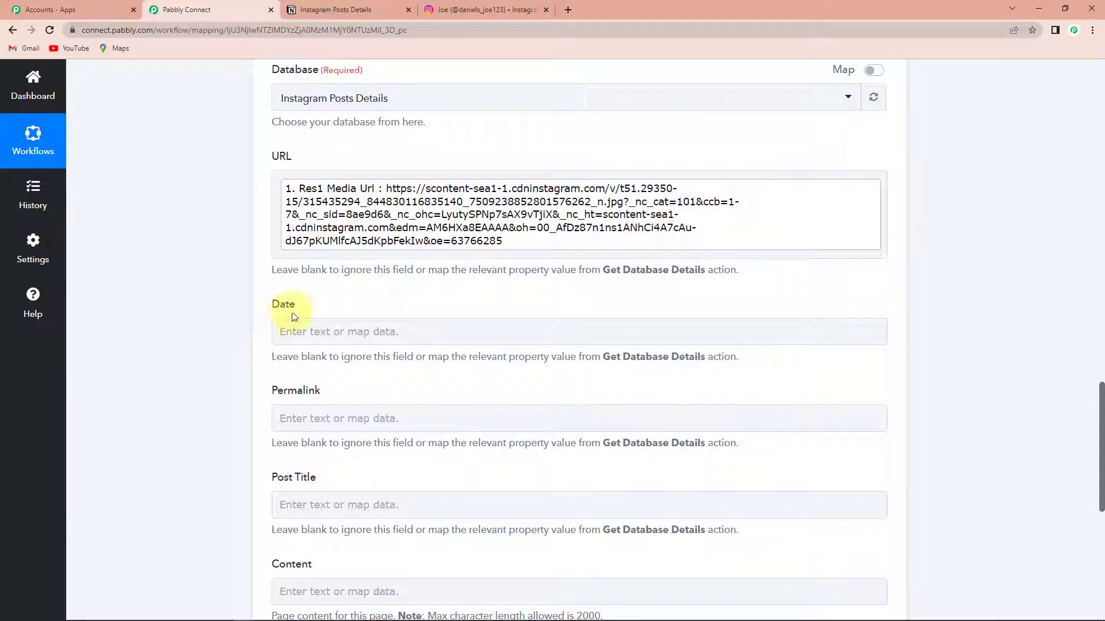
pyautogui.click(621, 203)
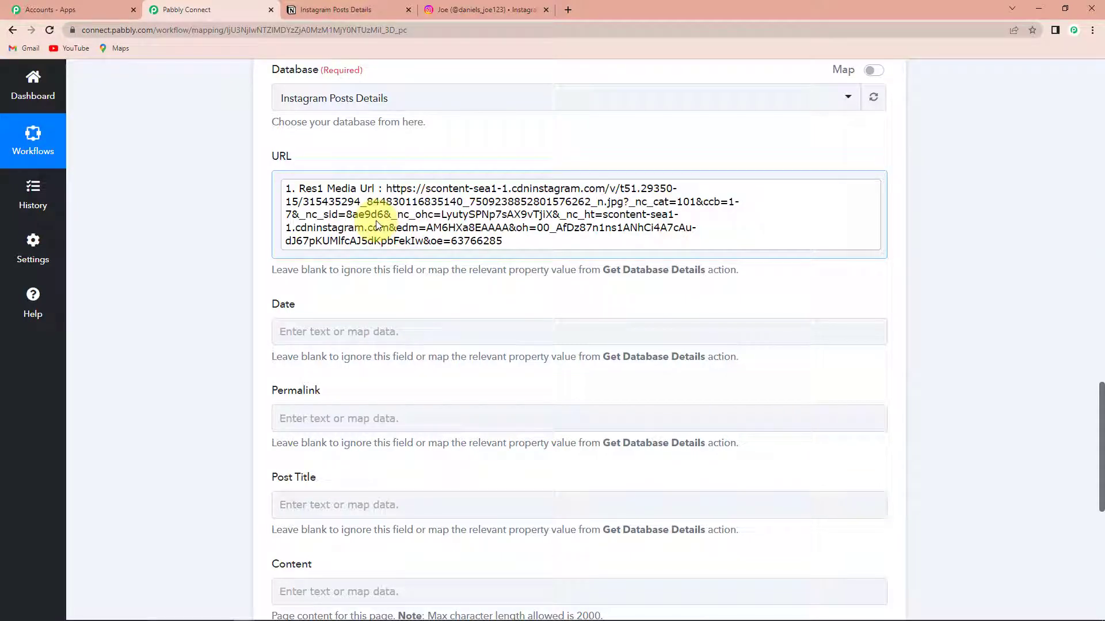
pyautogui.scroll(-2, 472, 281)
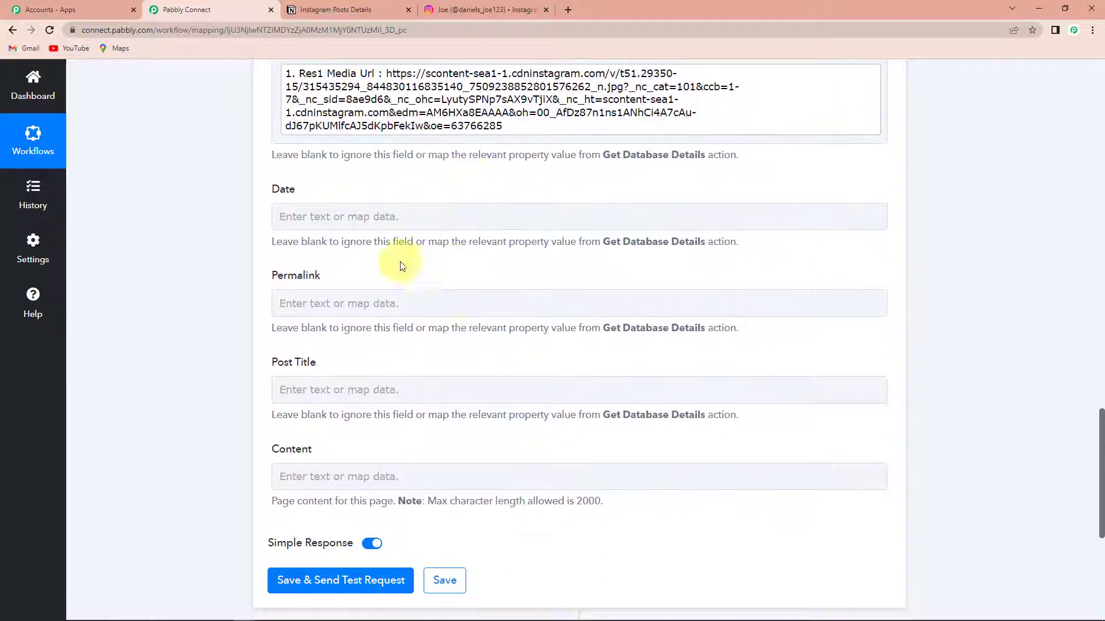
pyautogui.click(368, 218)
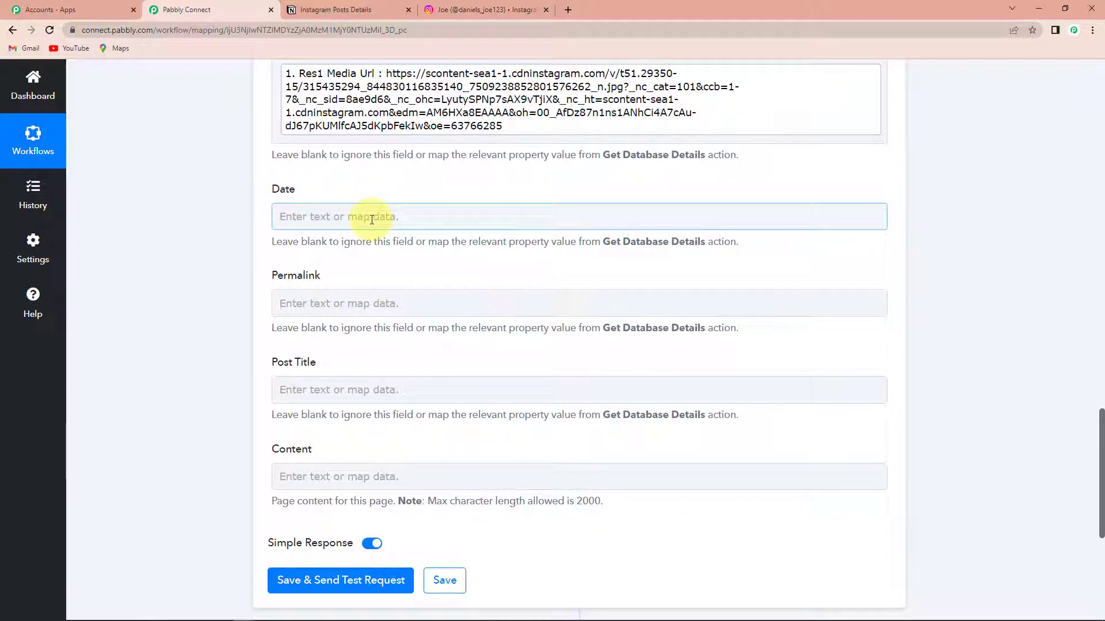
pyautogui.scroll(10, 476, 256)
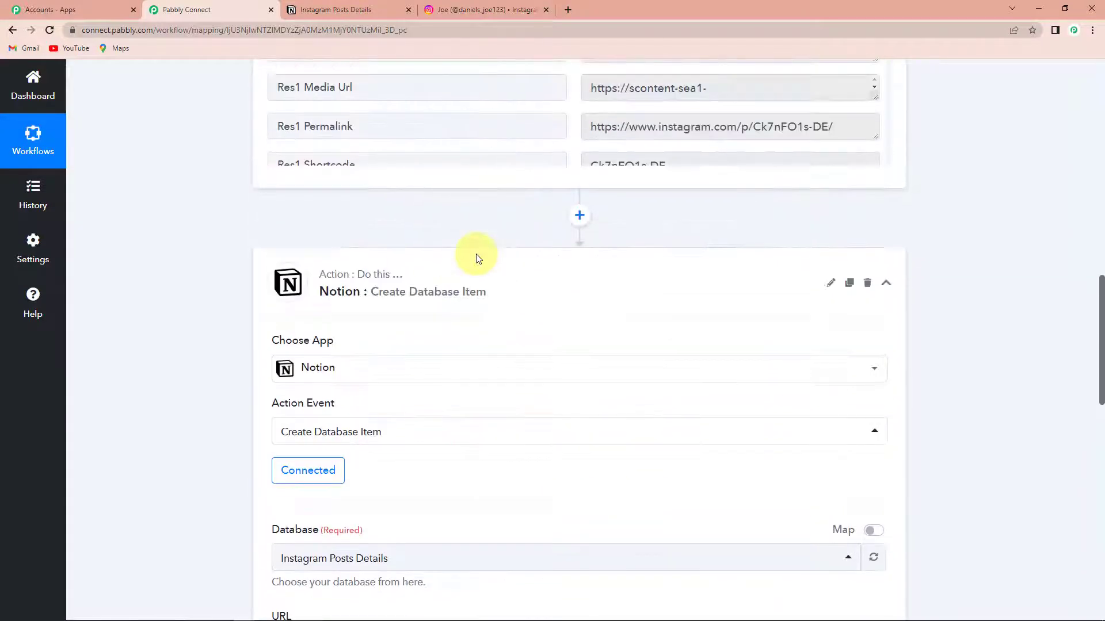
# Step: Insert a Date/Time Formatter step with the Format Date Only action before Notion and connect it
pyautogui.click(578, 217)
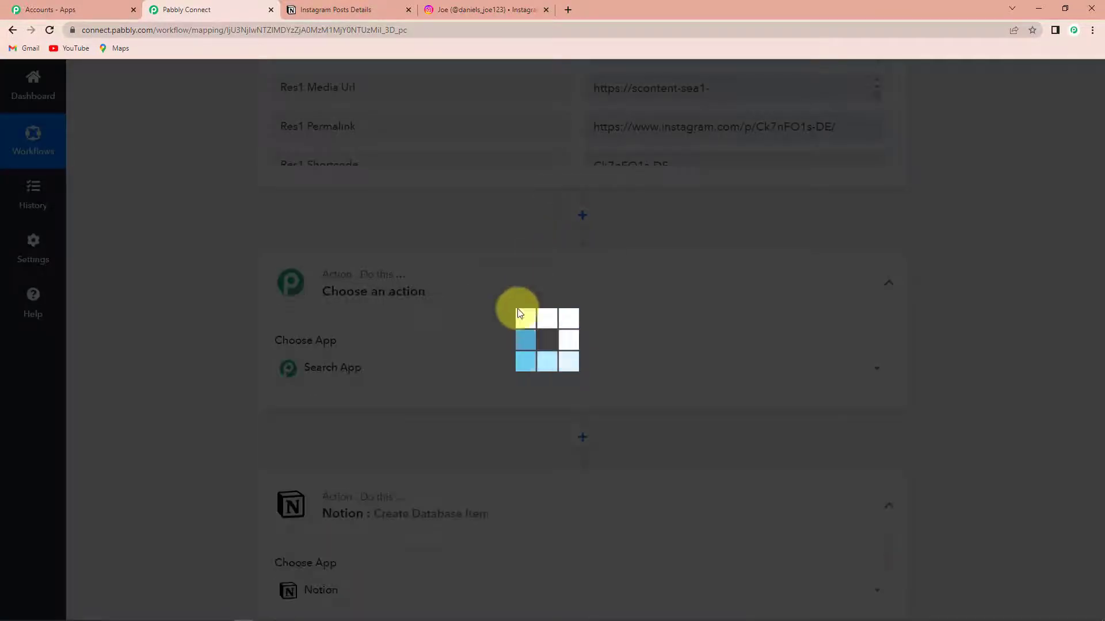
pyautogui.write('date')
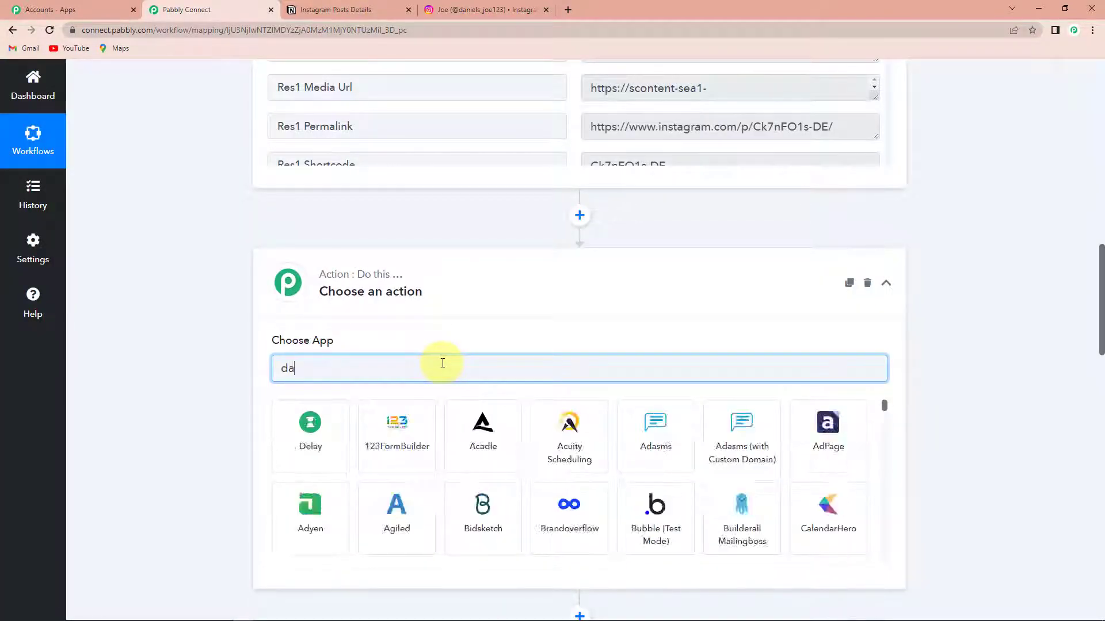
pyautogui.click(338, 432)
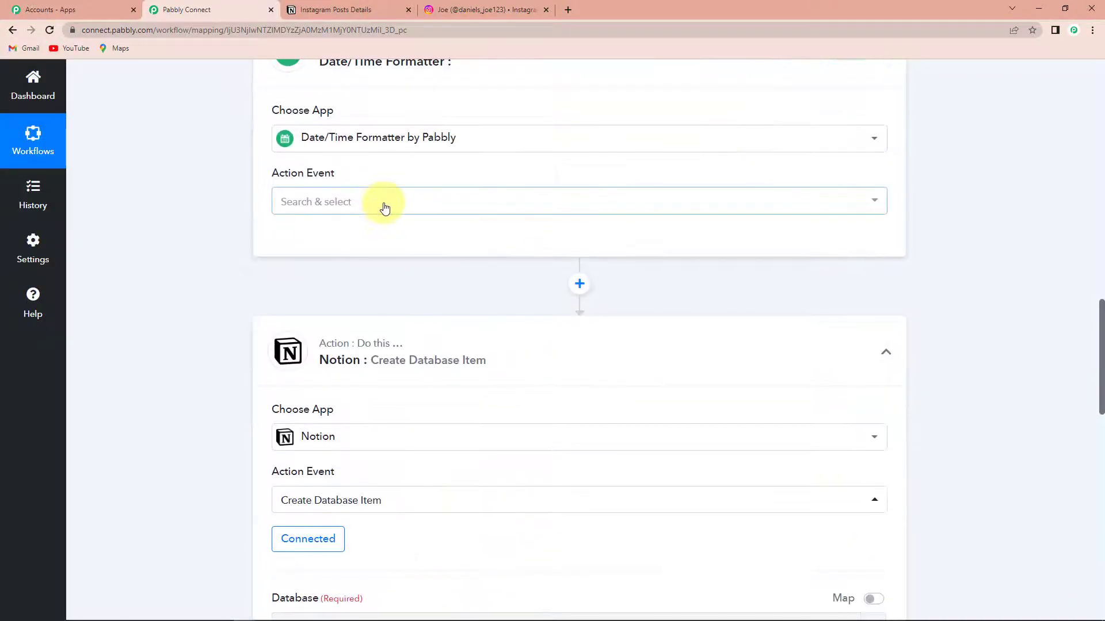
pyautogui.click(385, 208)
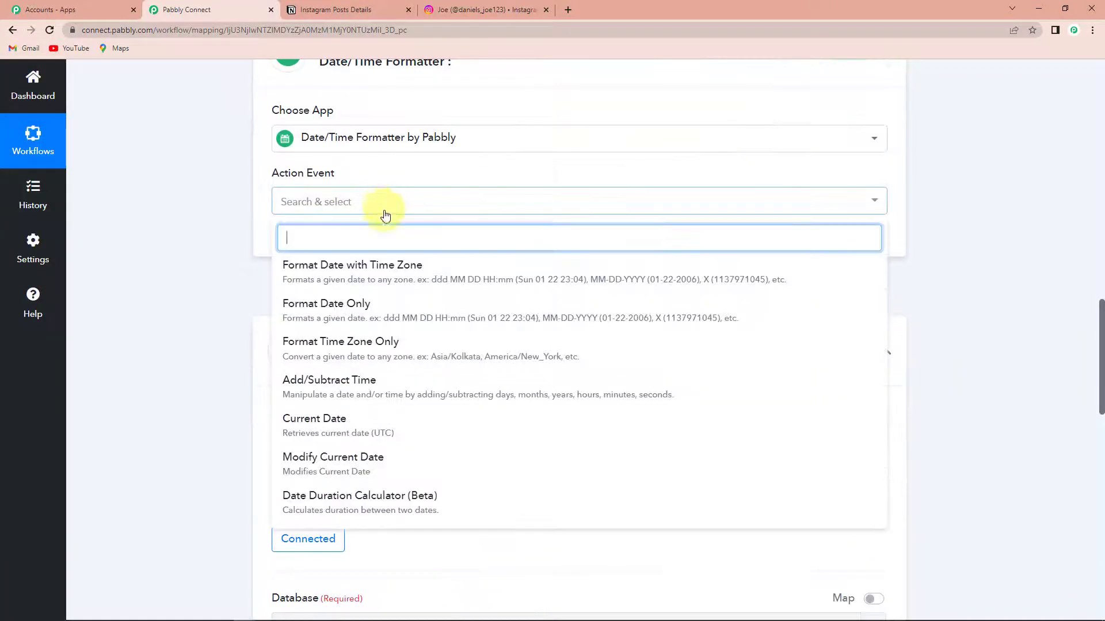
pyautogui.click(378, 302)
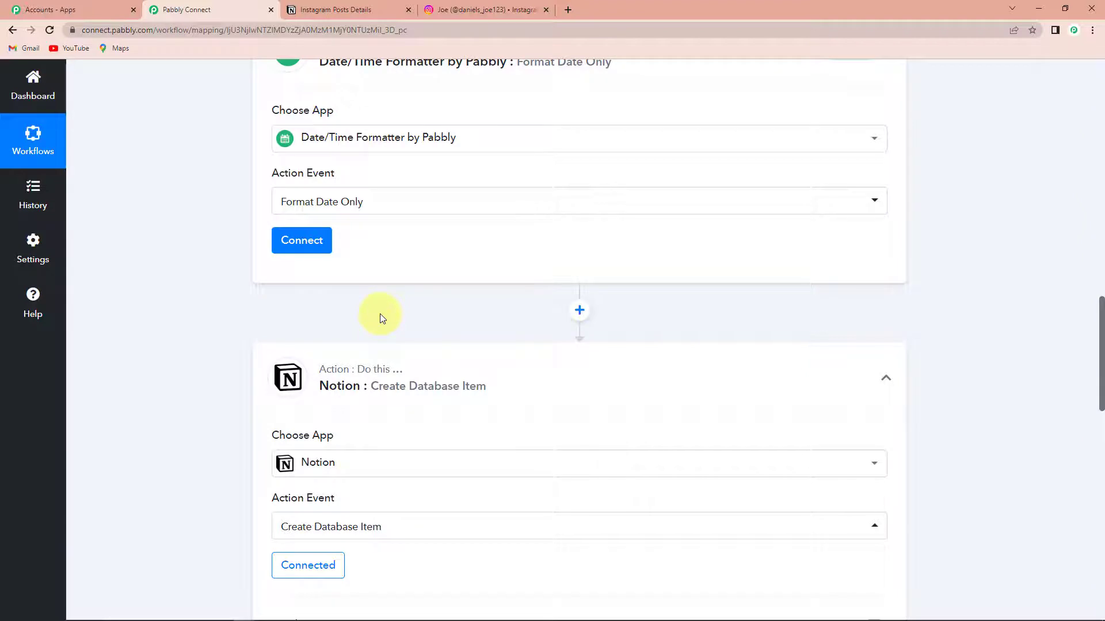
pyautogui.click(291, 238)
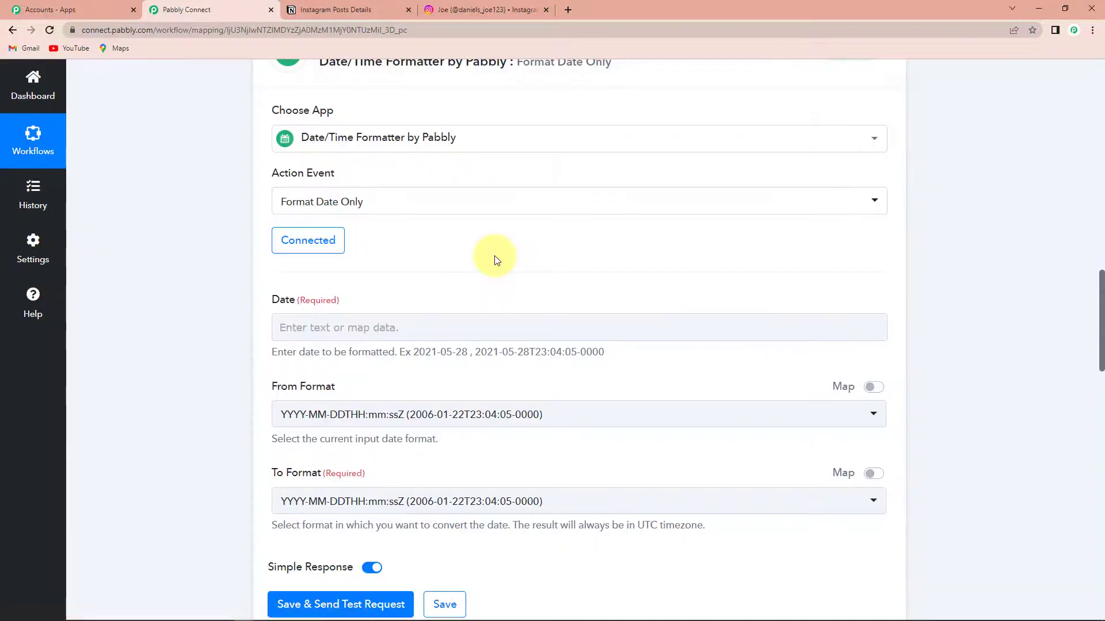
# Step: Map the Instagram post's Res1 Timestamp into the formatter's Date field
pyautogui.scroll(-2, 494, 254)
pyautogui.click(475, 218)
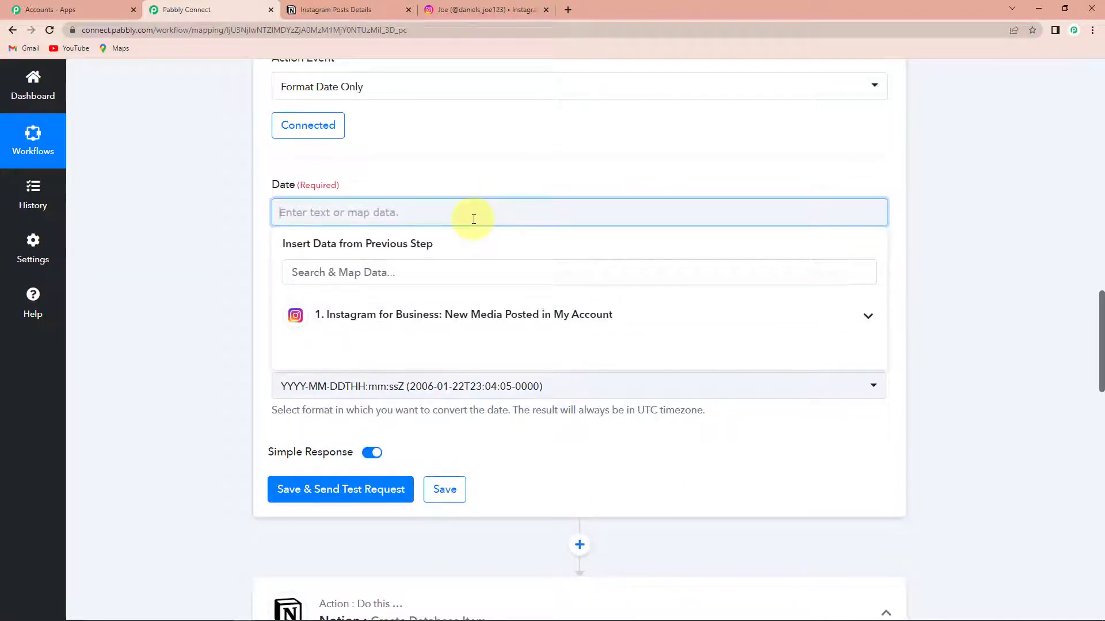
pyautogui.click(476, 314)
pyautogui.scroll(-3, 537, 468)
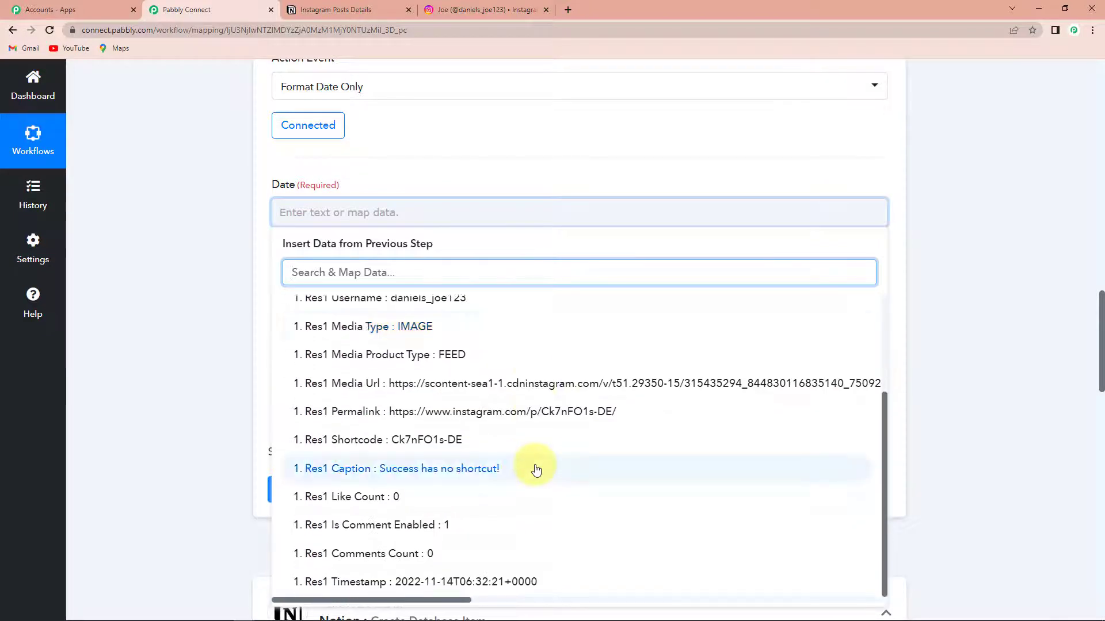
pyautogui.click(555, 583)
pyautogui.click(188, 336)
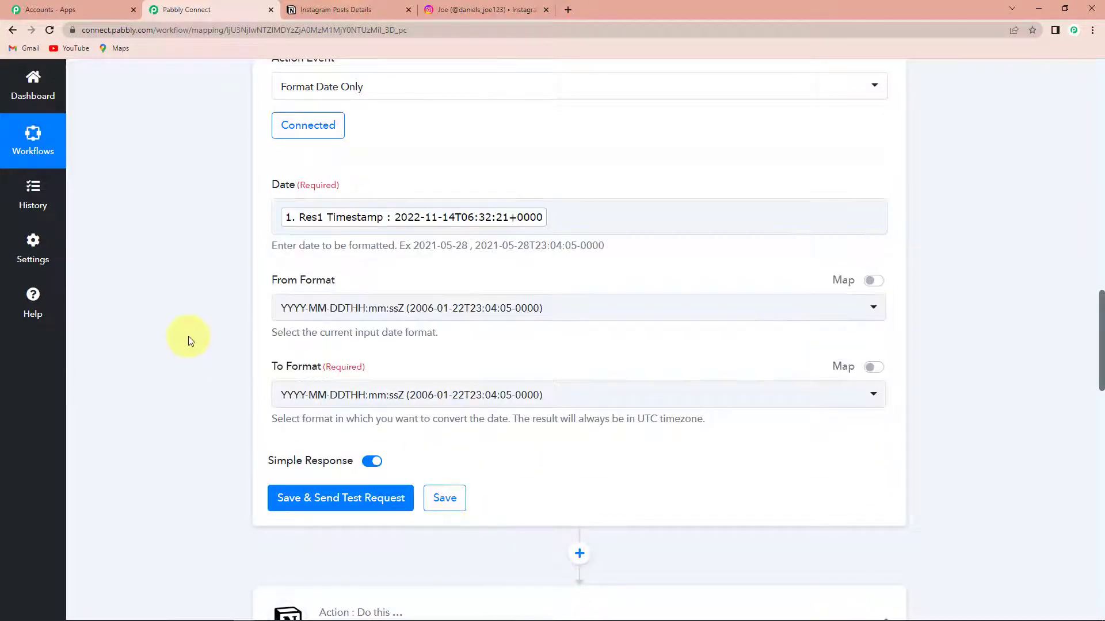
# Step: Set To Format to DD-MM-YYYY, then save and test, returning 14-11-2022
pyautogui.scroll(-2, 189, 336)
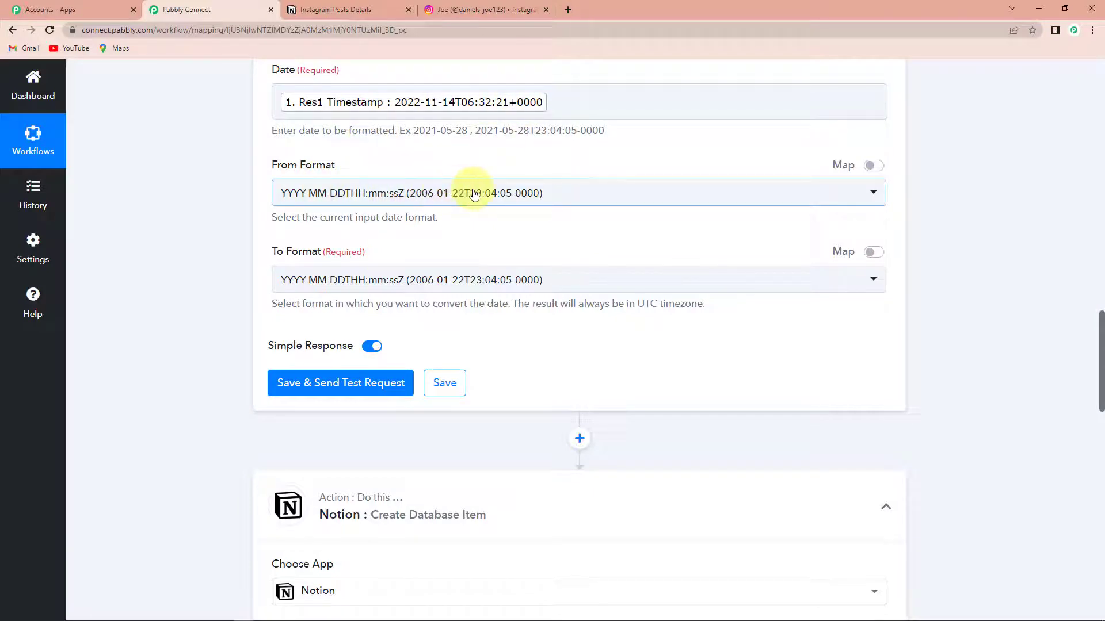
pyautogui.click(592, 284)
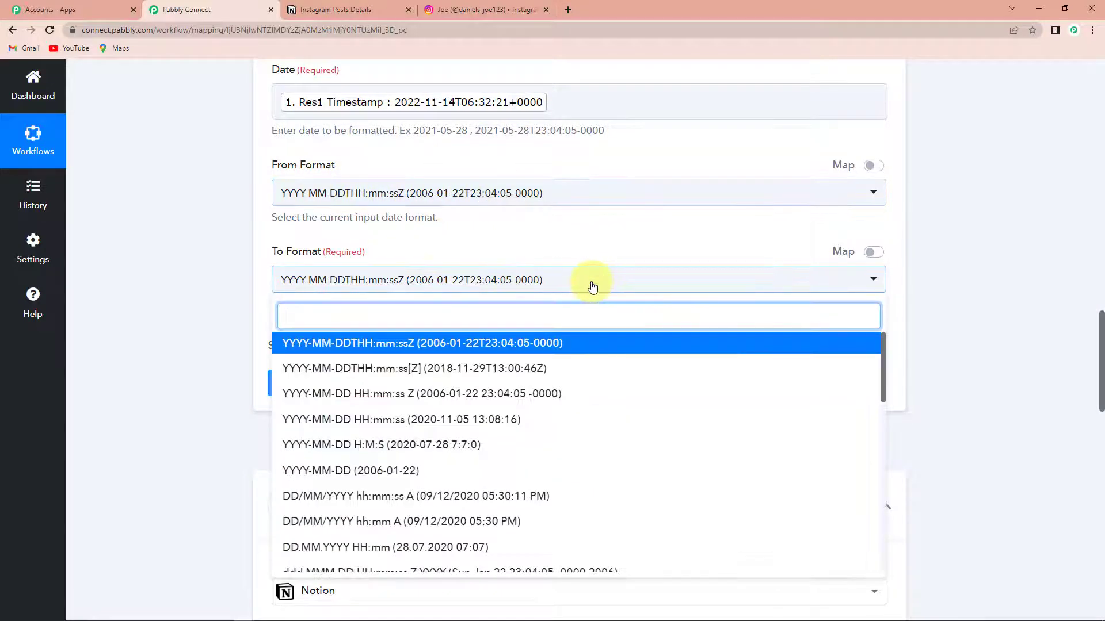
pyautogui.scroll(-5, 435, 414)
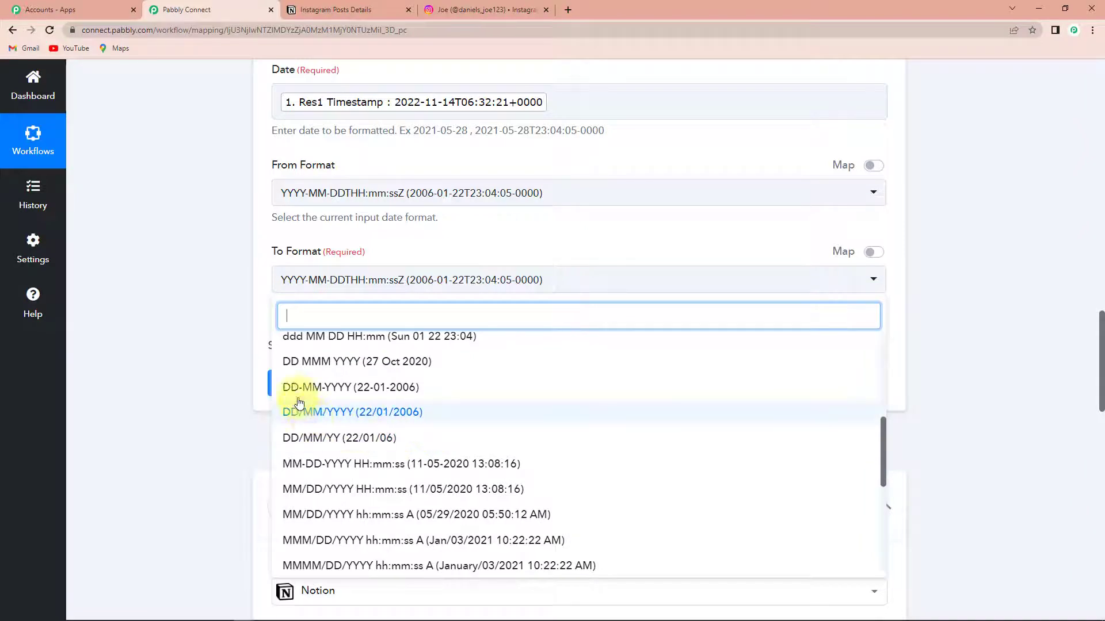
pyautogui.click(426, 389)
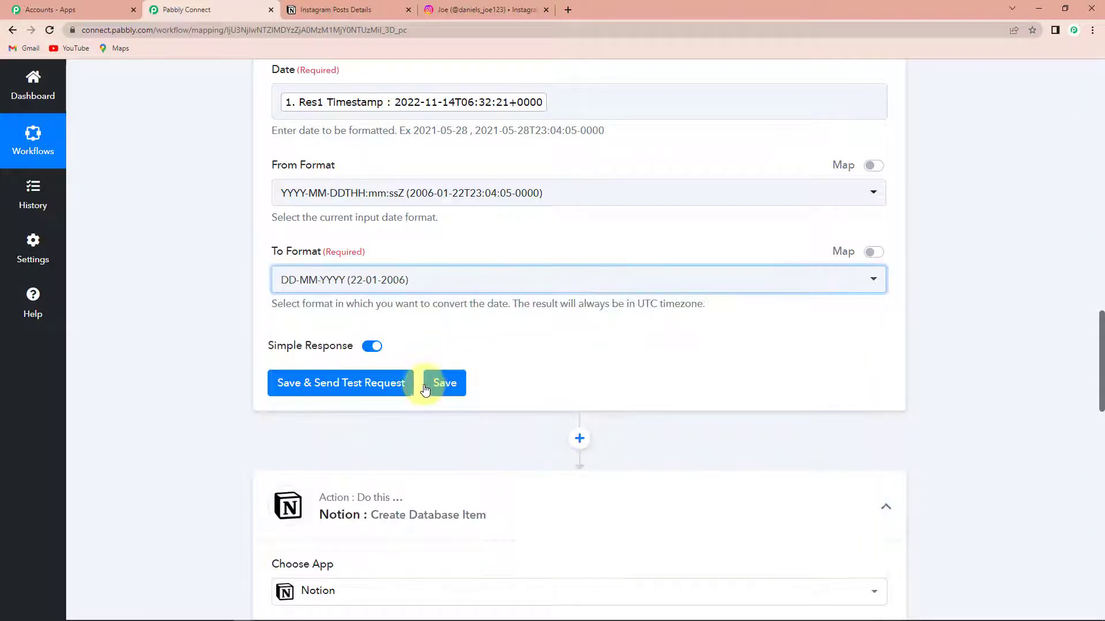
pyautogui.click(328, 384)
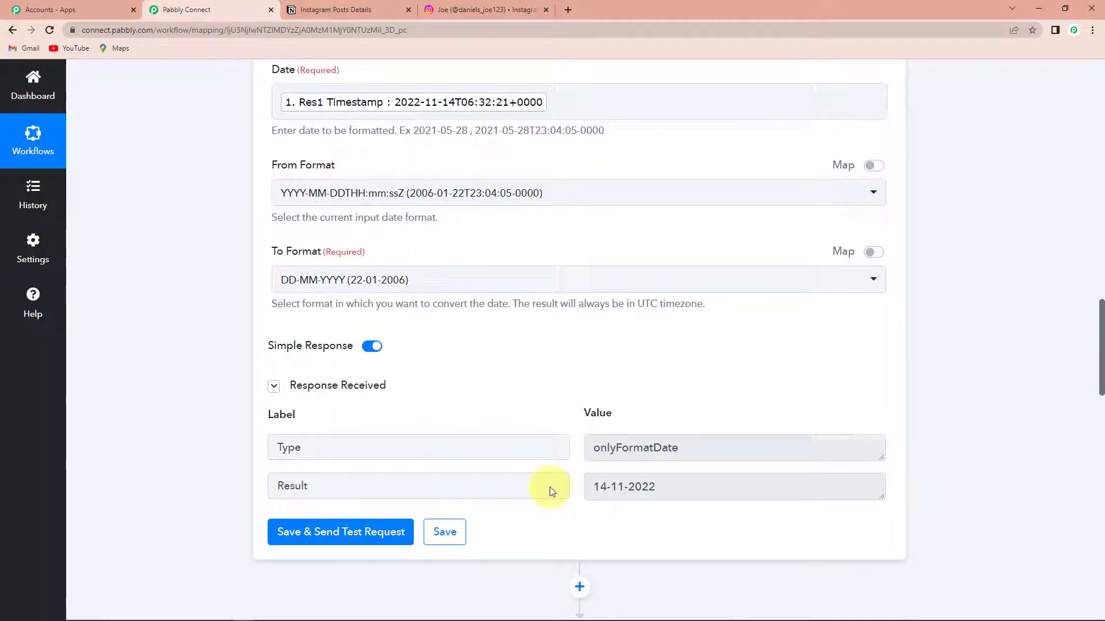
pyautogui.scroll(-10, 686, 415)
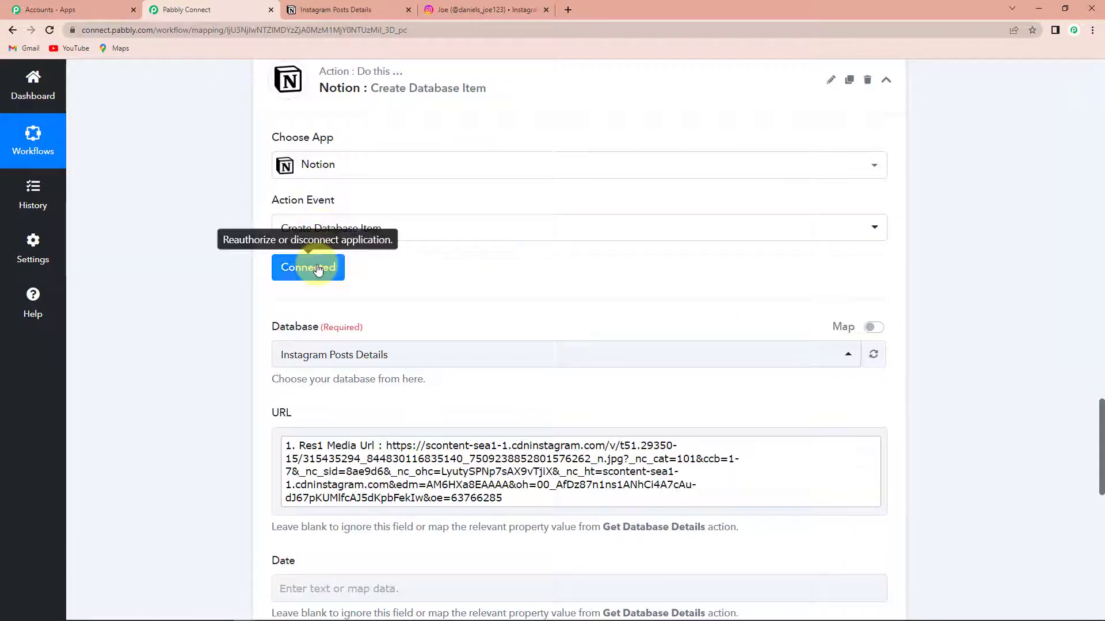
# Step: Keep the existing Notion connection and map the formatter's Result into the Date field
pyautogui.click(314, 267)
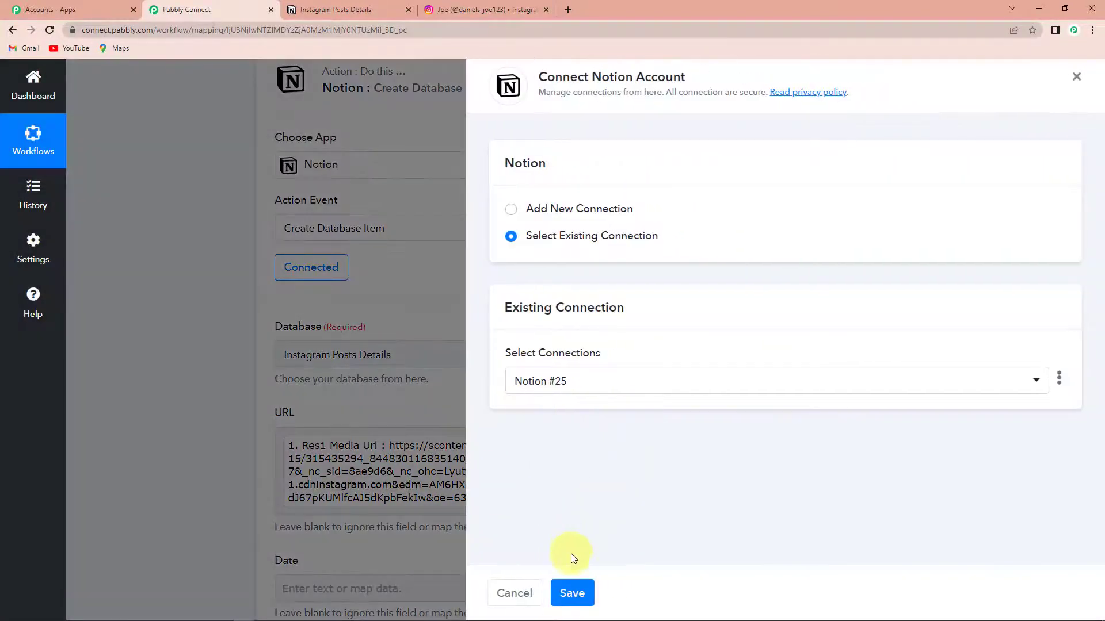
pyautogui.click(572, 593)
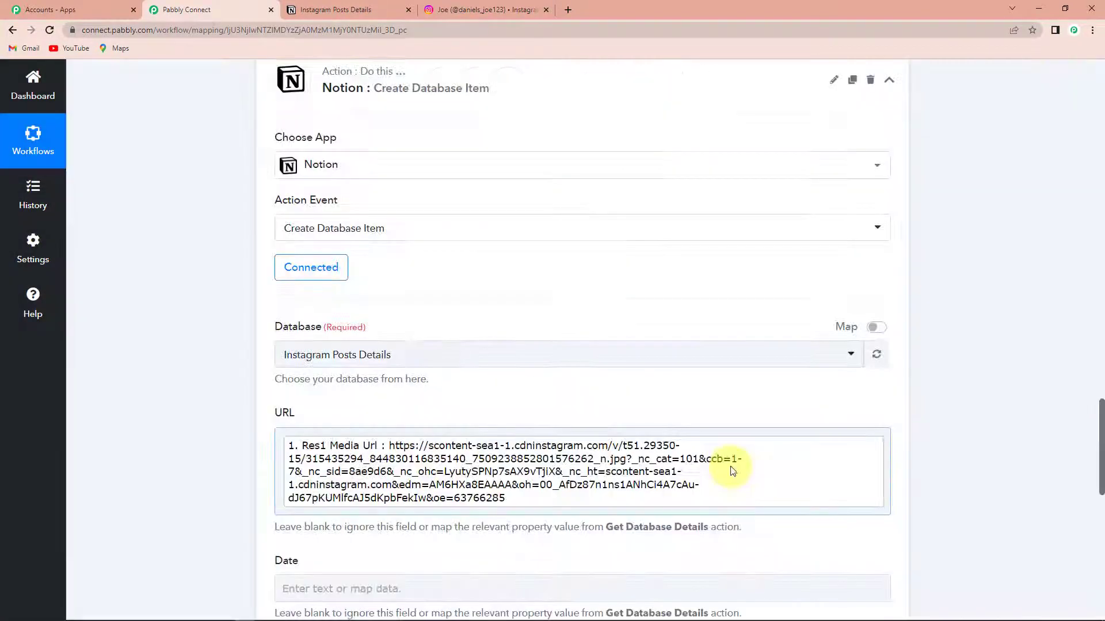
pyautogui.scroll(-6, 728, 466)
pyautogui.click(477, 249)
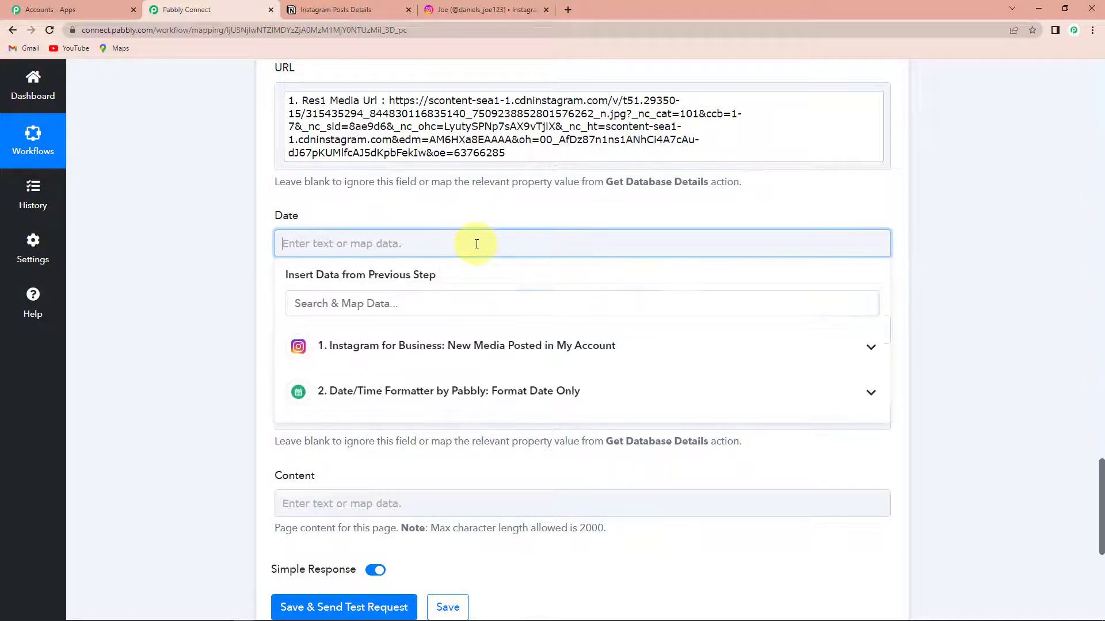
pyautogui.click(482, 396)
pyautogui.click(406, 460)
pyautogui.click(211, 361)
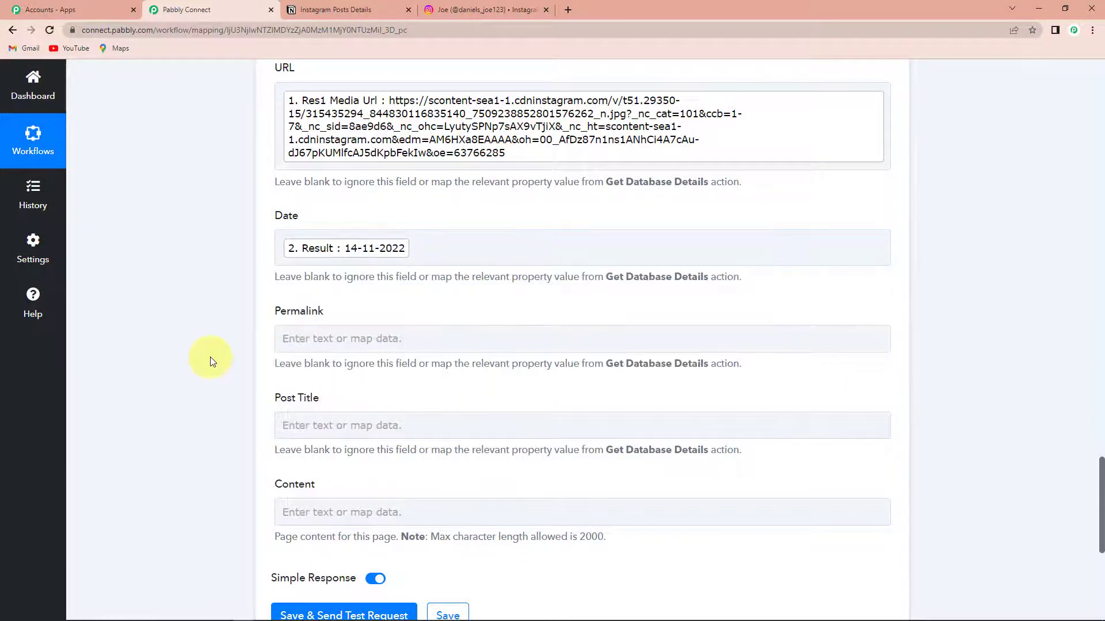
pyautogui.scroll(-1, 224, 345)
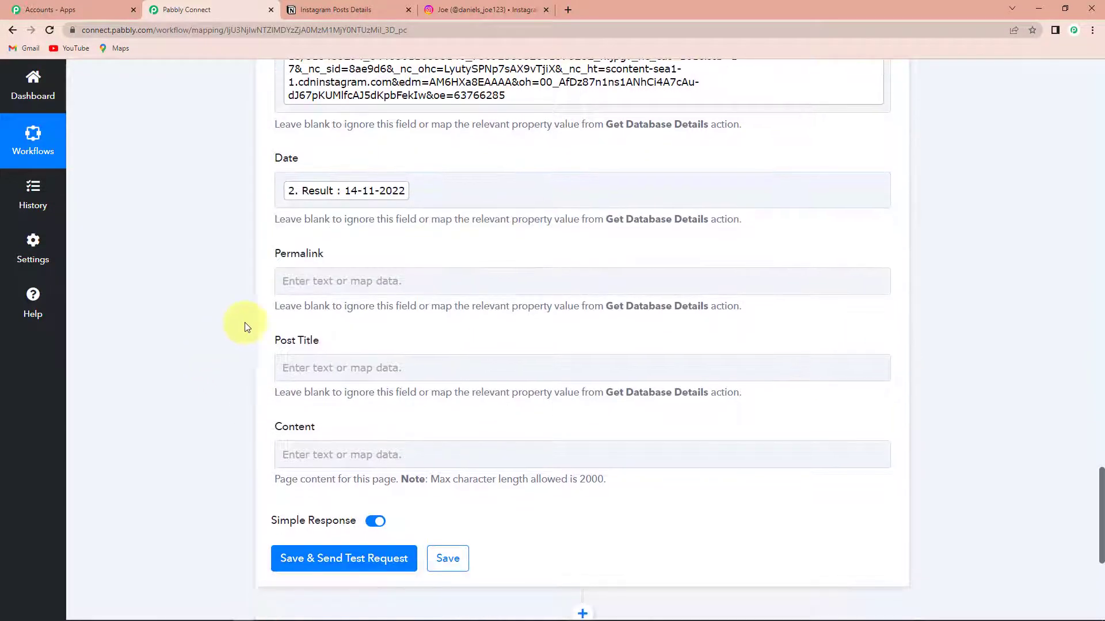
# Step: Map the Instagram step's Res1 Permalink into the Notion Permalink field
pyautogui.click(375, 280)
pyautogui.click(395, 383)
pyautogui.scroll(-1, 495, 504)
pyautogui.scroll(-2, 499, 504)
pyautogui.click(690, 511)
pyautogui.click(185, 324)
pyautogui.scroll(-1, 185, 323)
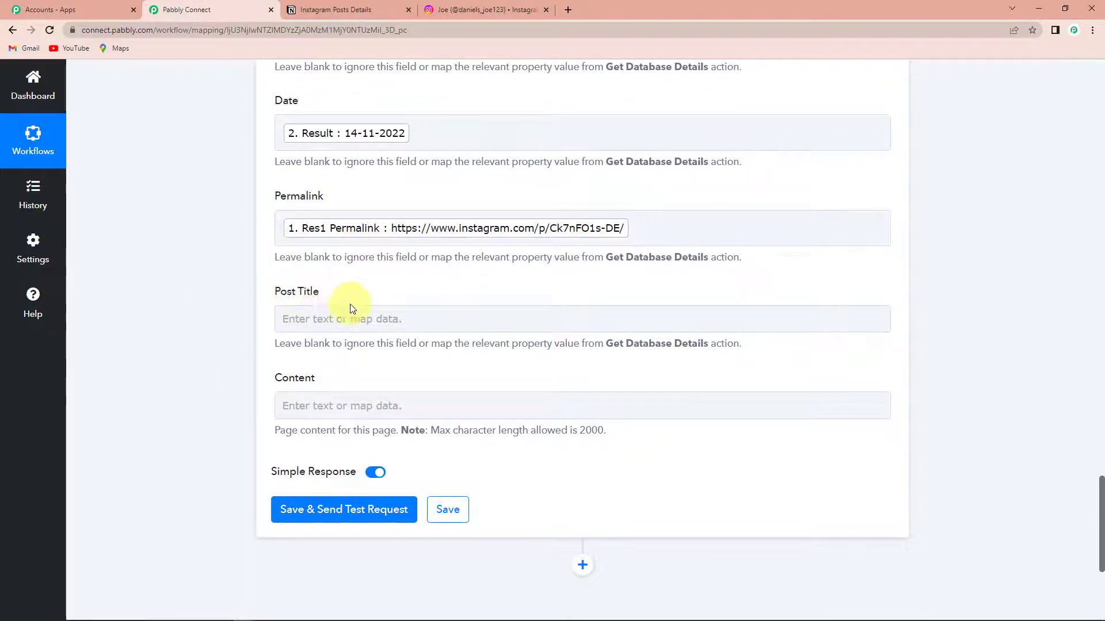
# Step: Map the Instagram post's Res1 Caption into the Notion Post Title field
pyautogui.click(310, 317)
pyautogui.click(407, 429)
pyautogui.scroll(-2, 488, 548)
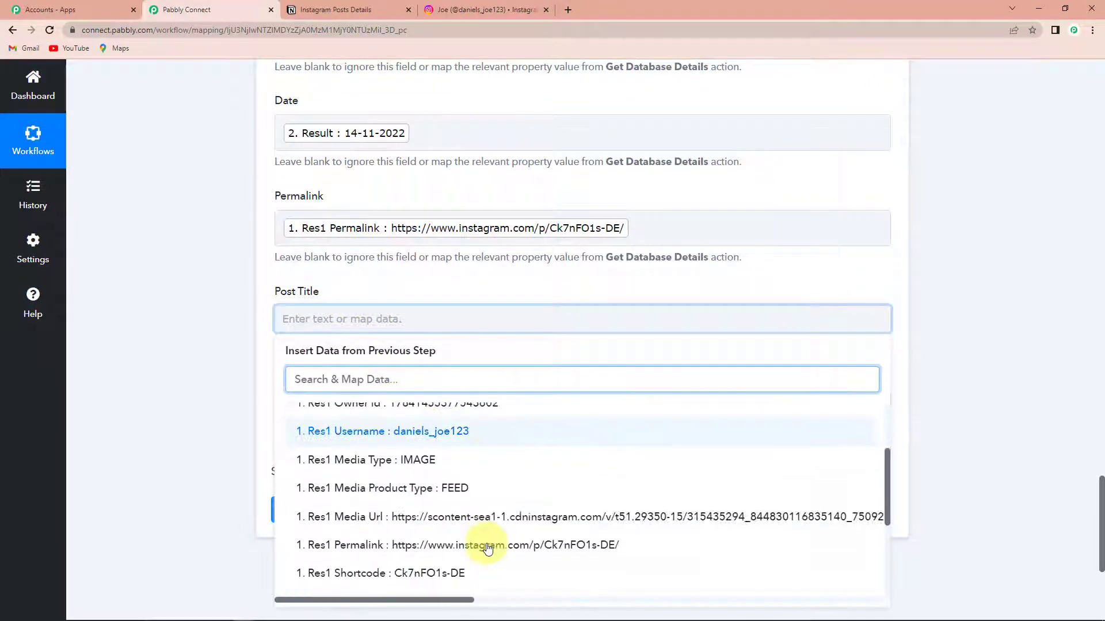
pyautogui.scroll(-2, 481, 547)
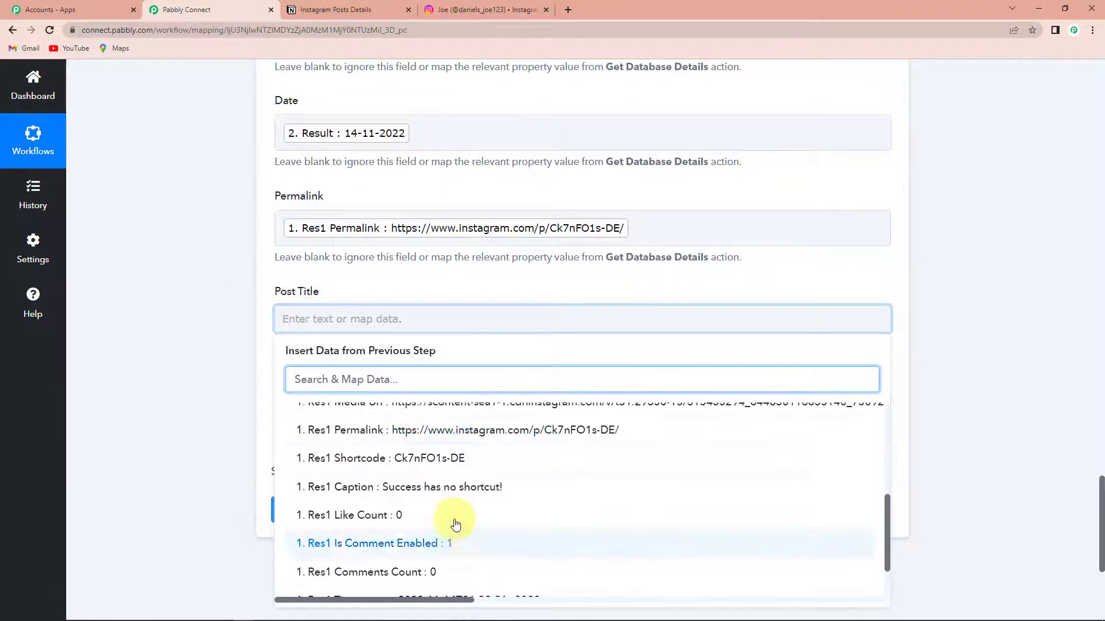
pyautogui.click(526, 492)
pyautogui.click(153, 377)
pyautogui.scroll(-2, 269, 333)
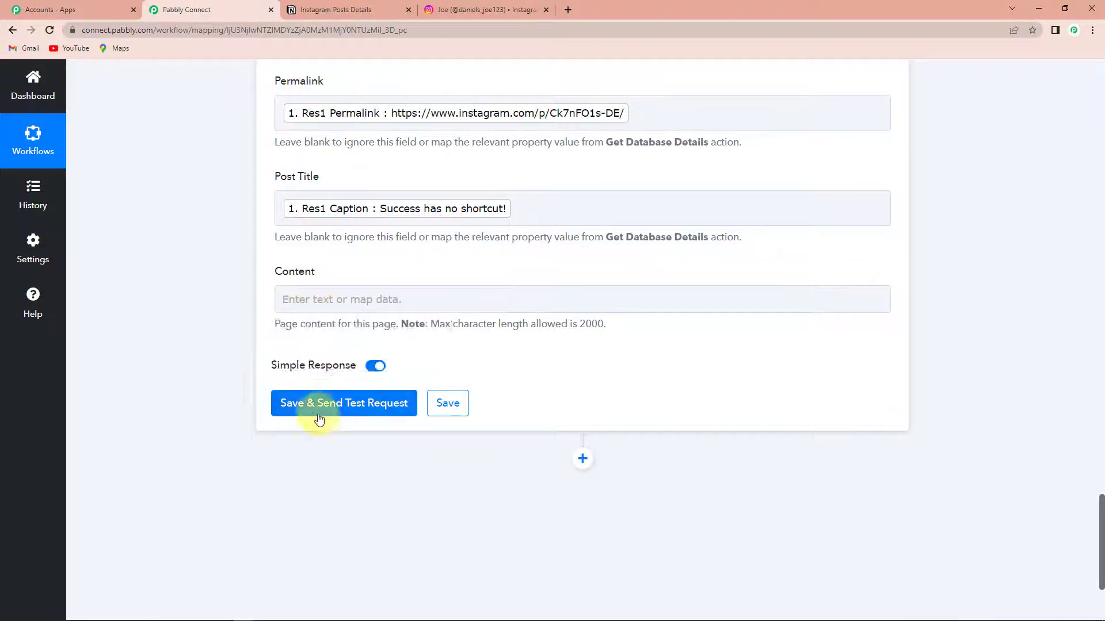
# Step: Save the Notion step, send a test request, and review the created page's response fields
pyautogui.click(313, 403)
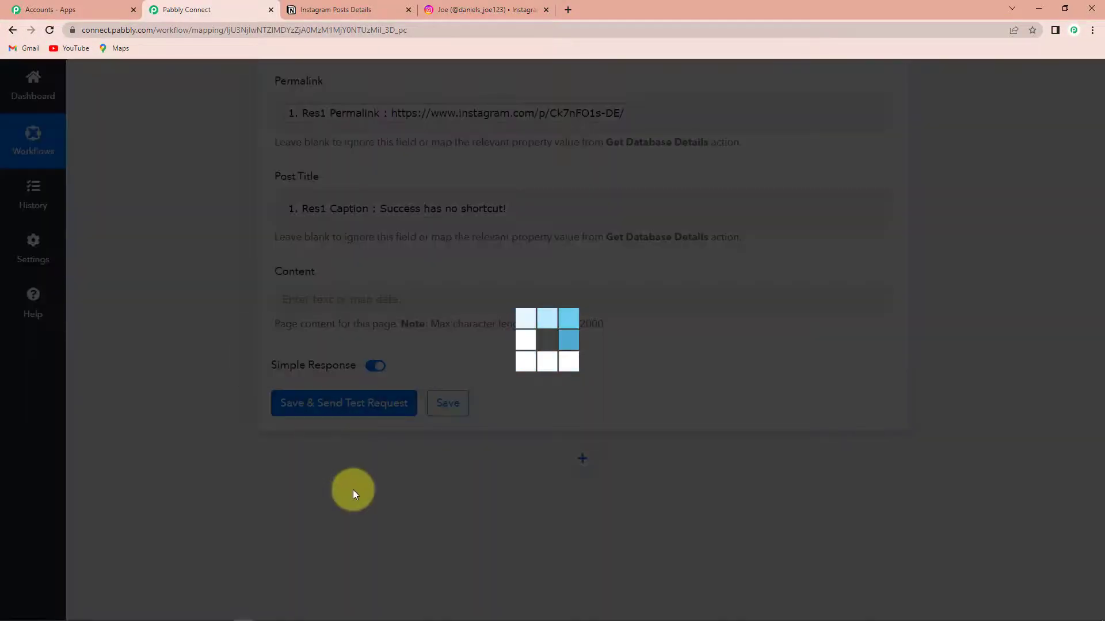
pyautogui.scroll(-3, 980, 490)
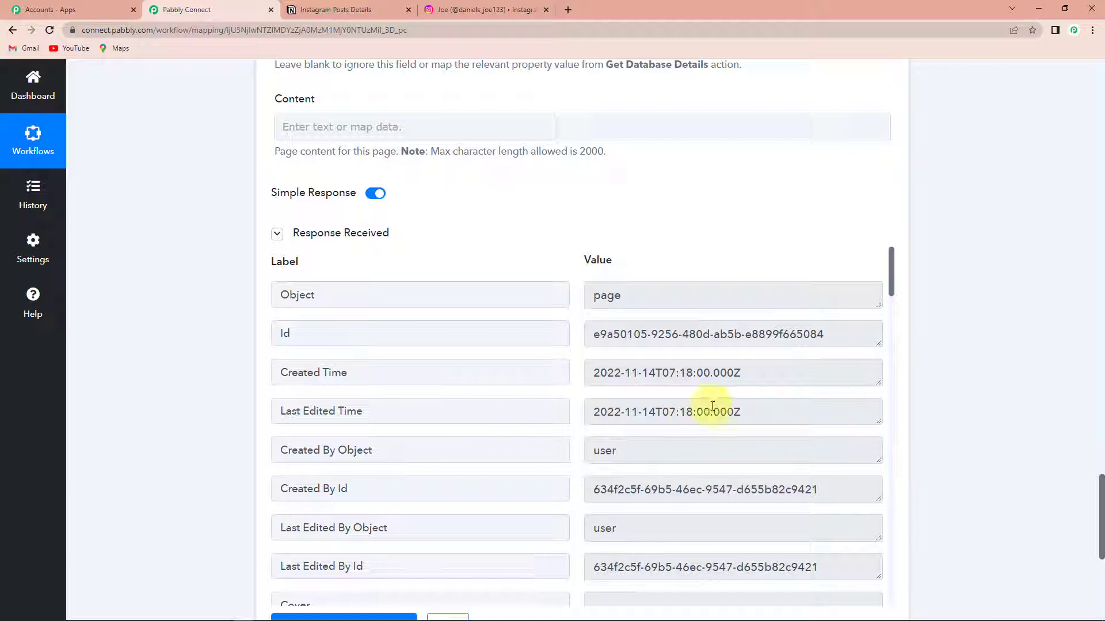
pyautogui.scroll(-7, 713, 406)
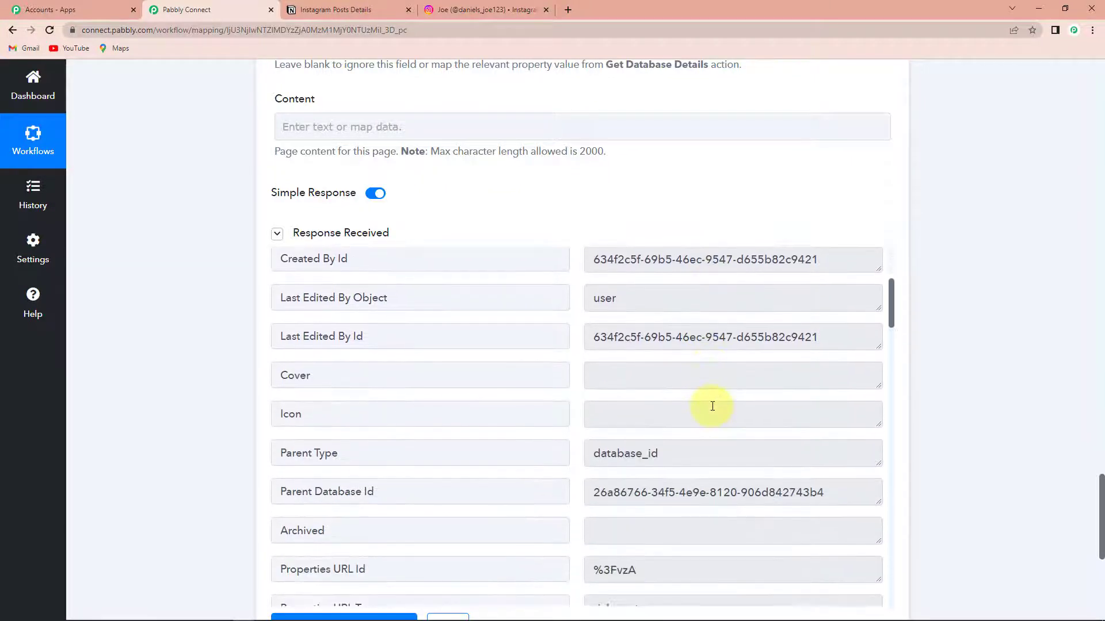
pyautogui.scroll(-4, 713, 406)
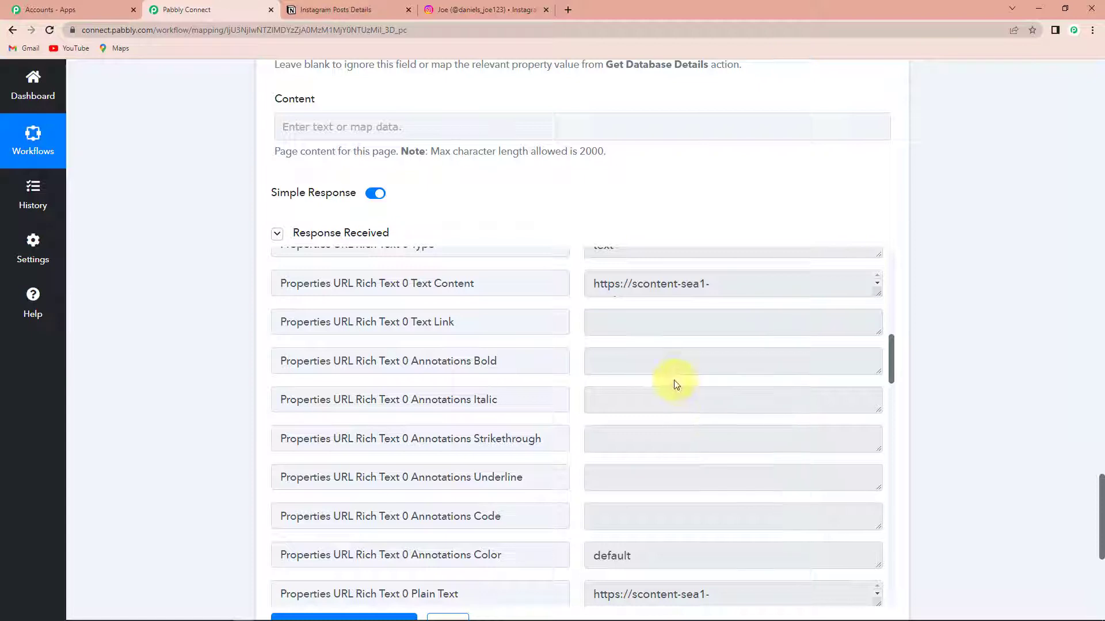
pyautogui.click(357, 10)
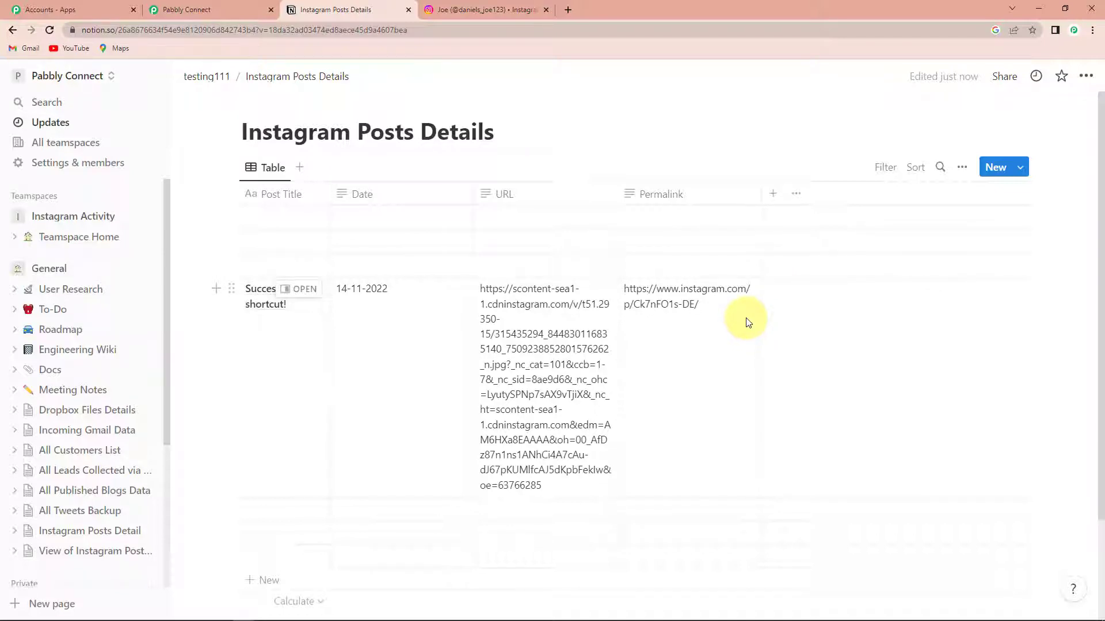
# Step: Return to the Instagram tab showing the 'Success has no shortcut!' post
pyautogui.click(496, 10)
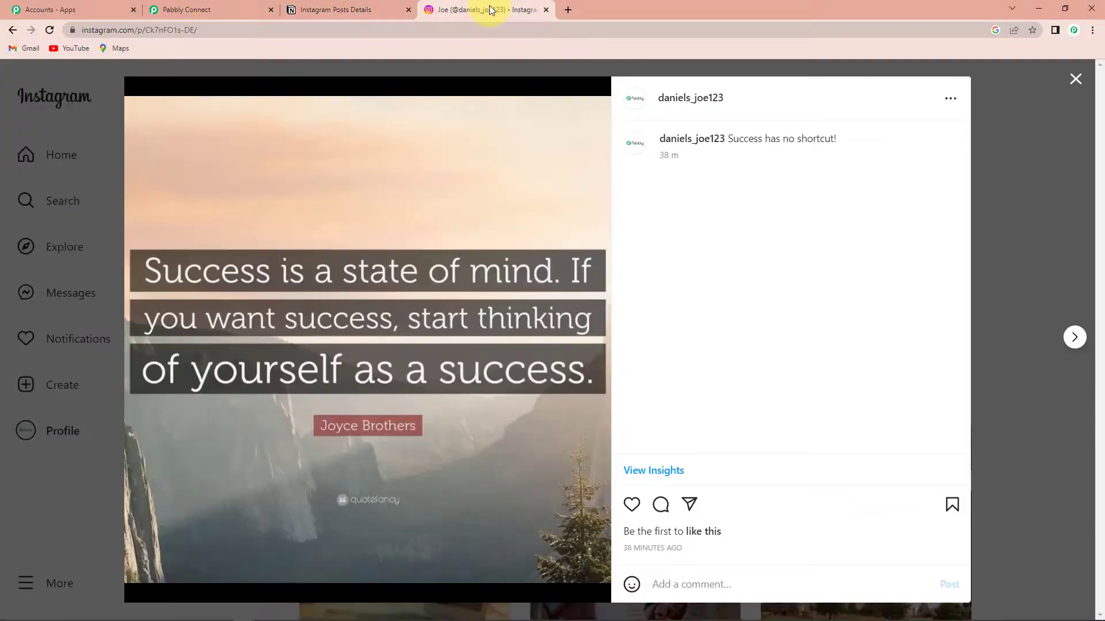
# Step: Start a new post with the WC+home+image+2 garden image cropped to 16:9
pyautogui.click(1075, 79)
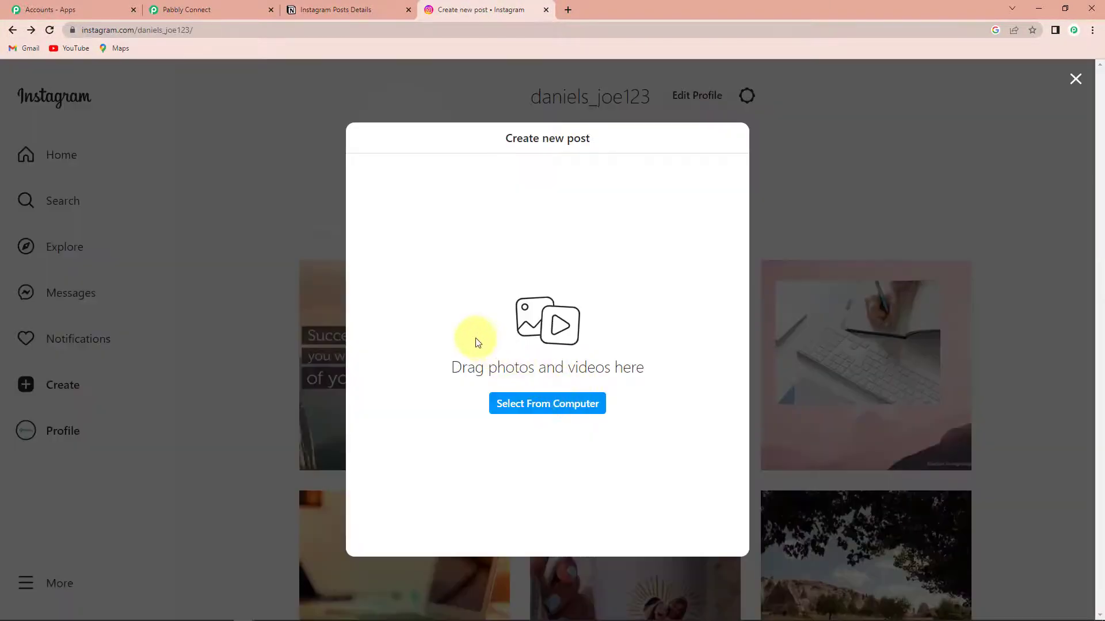
pyautogui.click(523, 405)
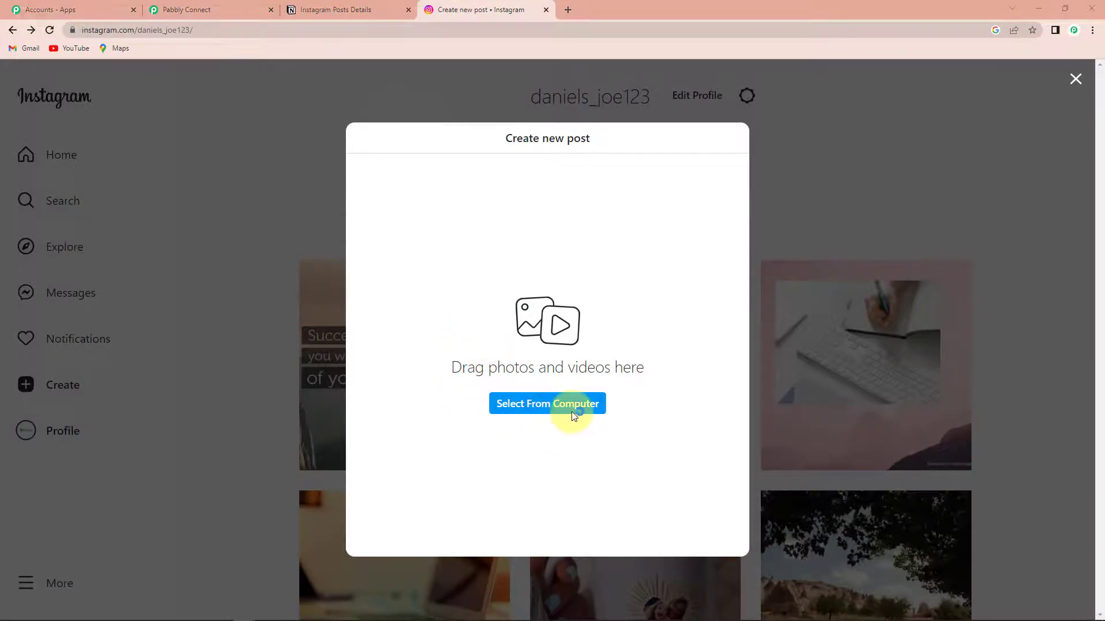
pyautogui.click(408, 195)
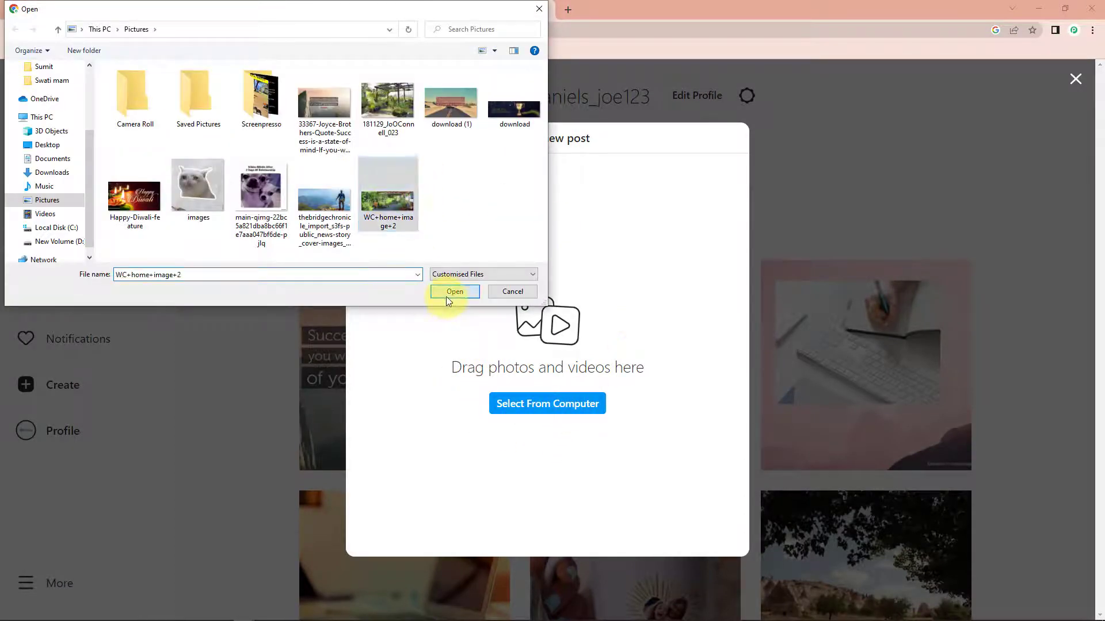
pyautogui.click(450, 292)
pyautogui.click(380, 540)
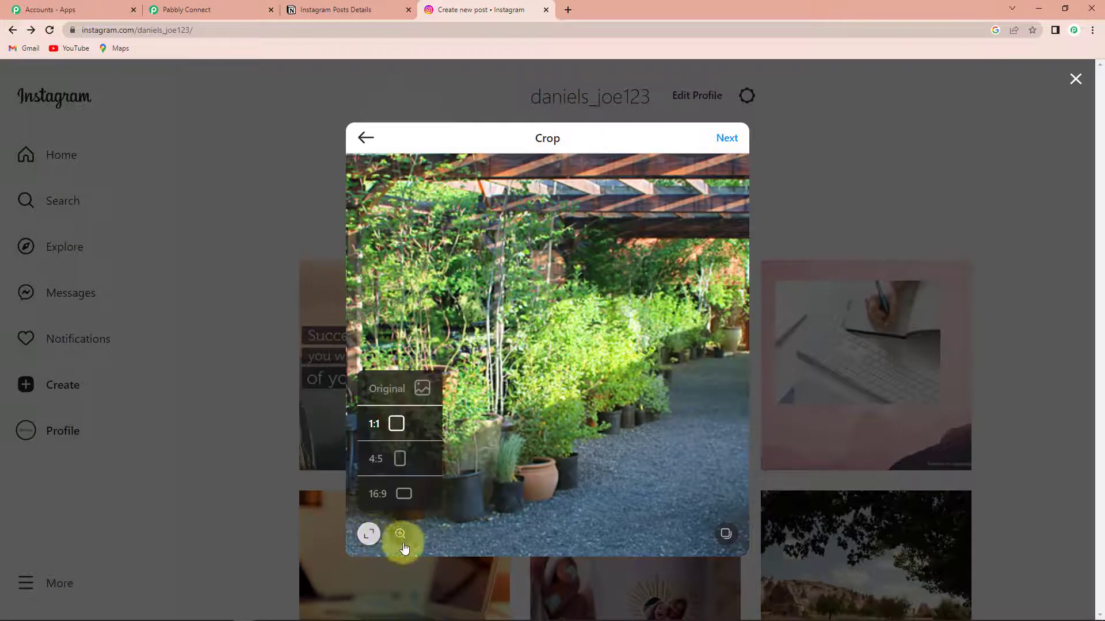
pyautogui.click(415, 492)
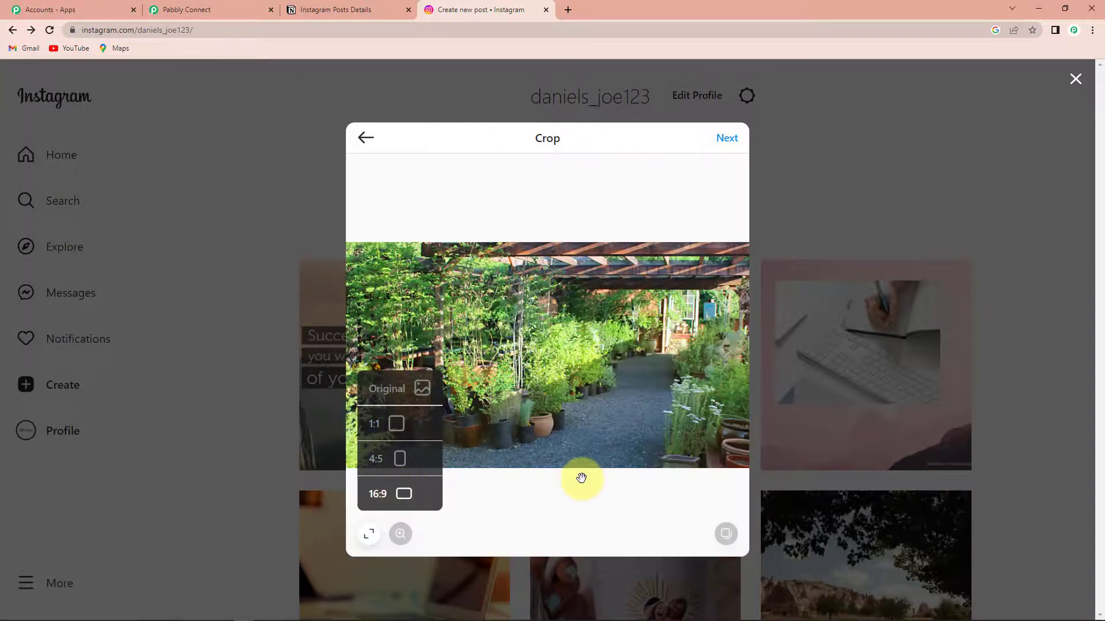
# Step: Paste the caption 'Green is the need of the hour!' and share the post
pyautogui.click(727, 147)
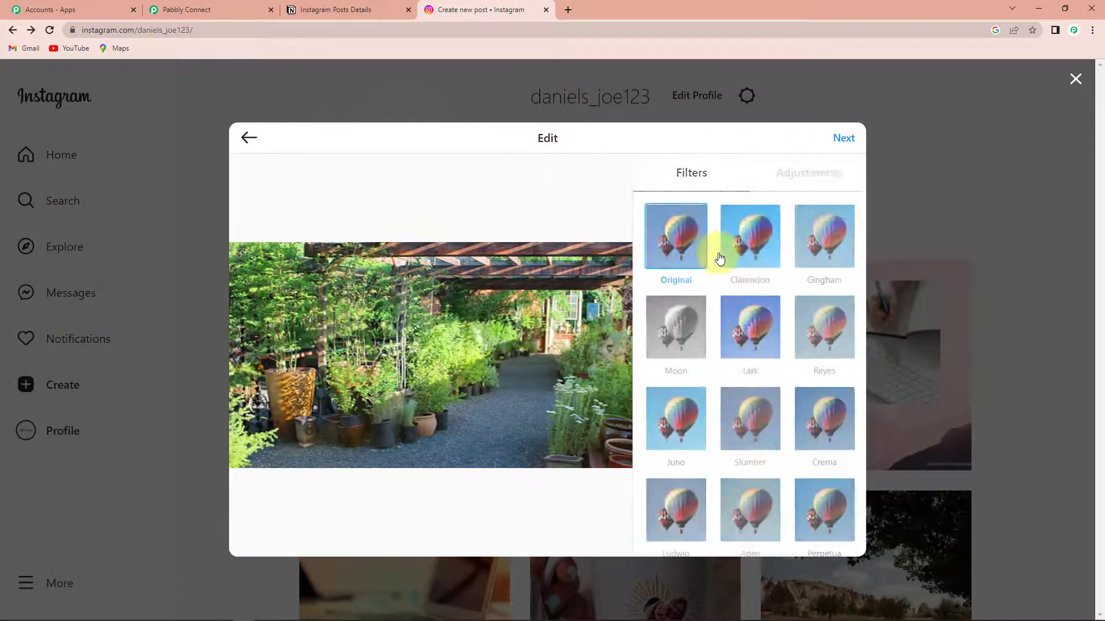
pyautogui.click(845, 143)
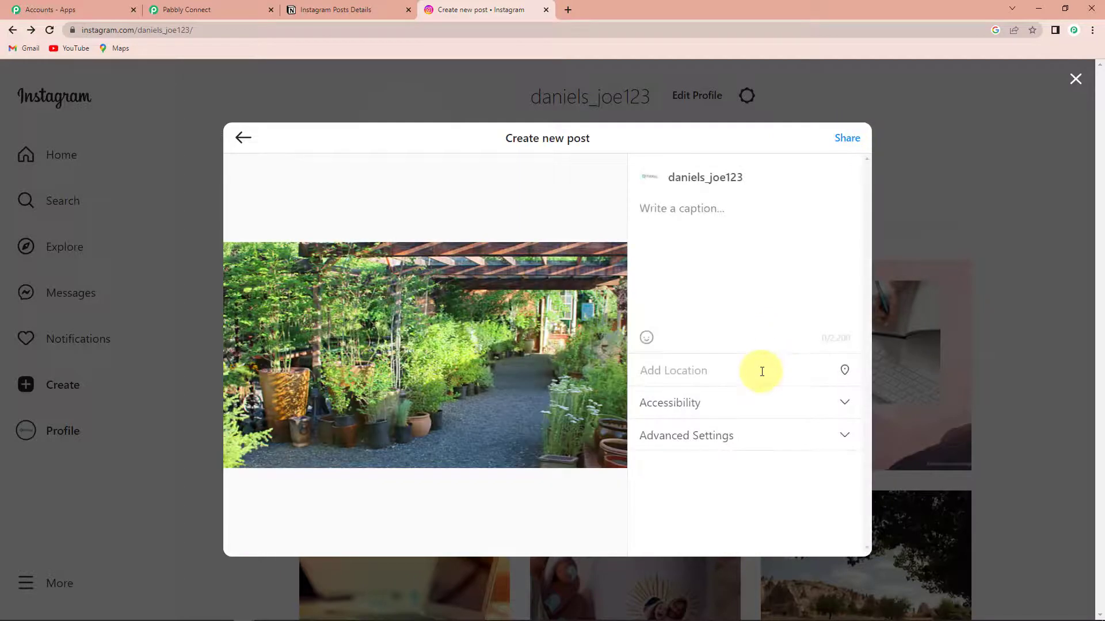
pyautogui.click(737, 249)
pyautogui.write('Green is the need of the hour!')
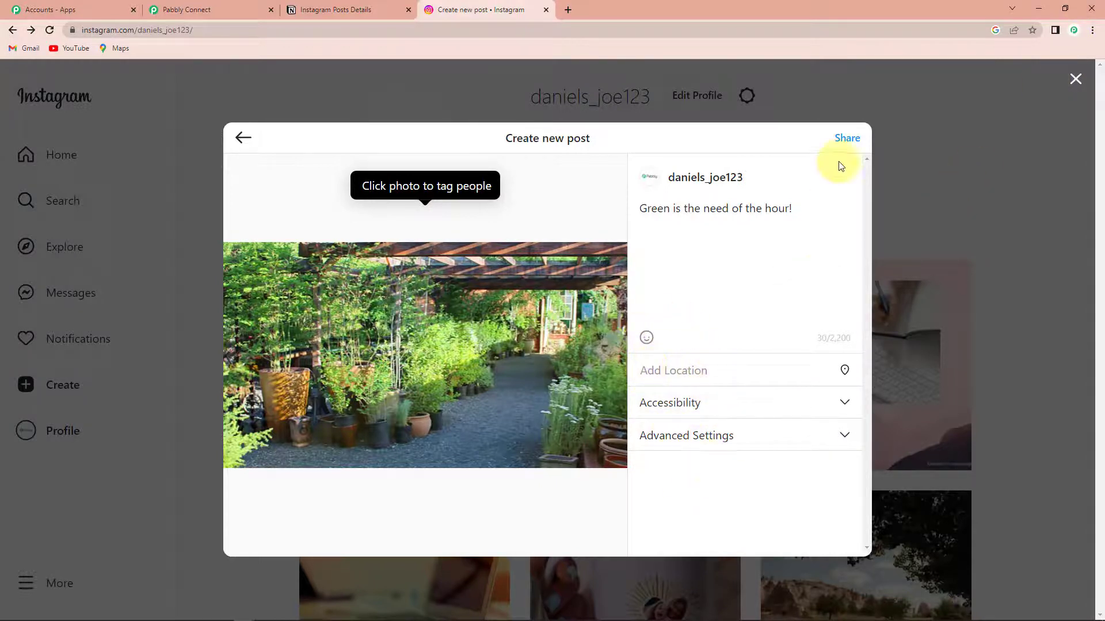
pyautogui.click(848, 140)
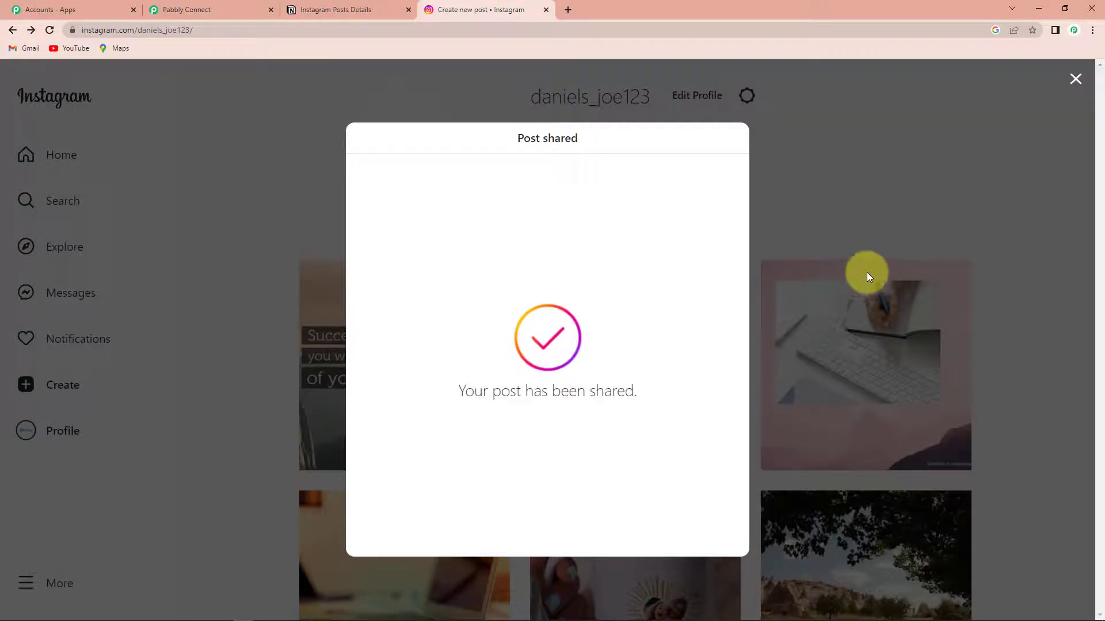
pyautogui.click(1075, 79)
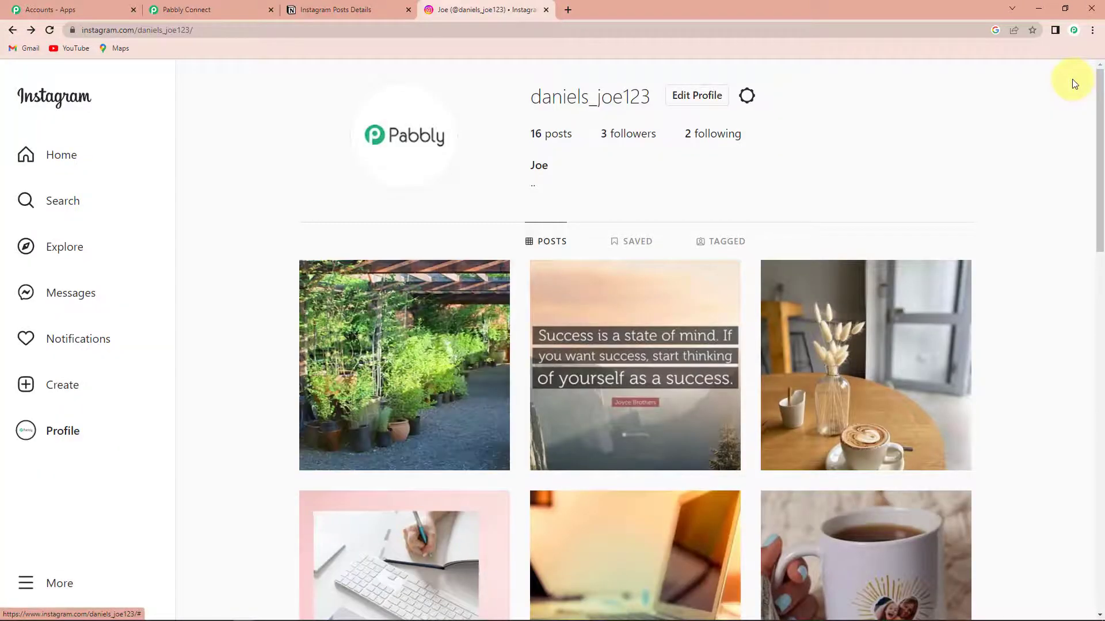
# Step: View the new garden post, then switch to the Instagram Posts Details Notion table
pyautogui.click(448, 330)
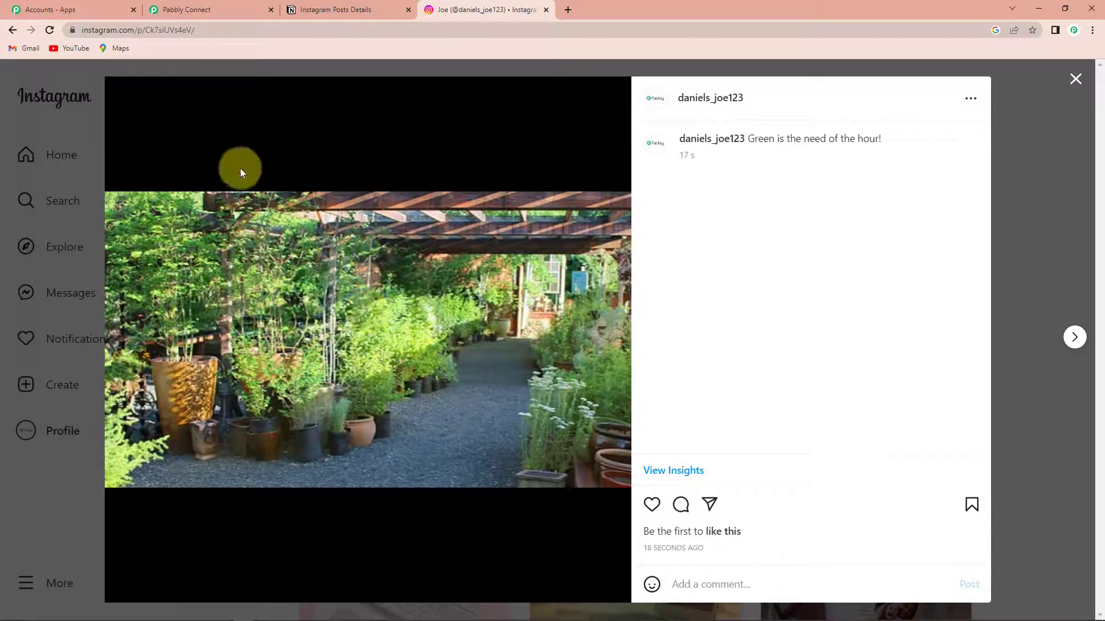
pyautogui.click(347, 9)
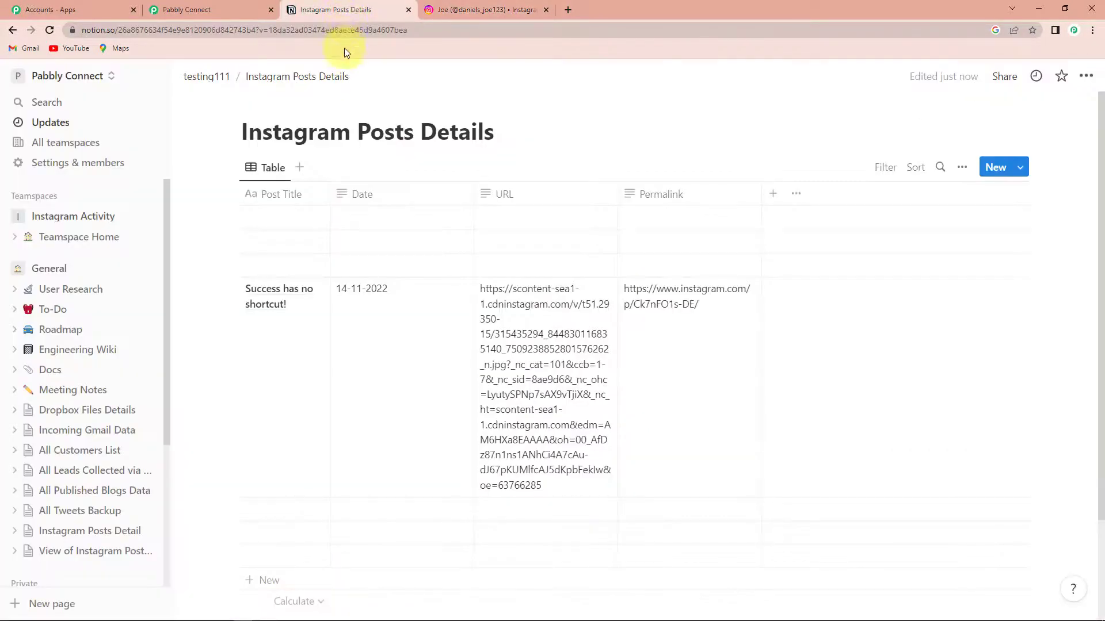